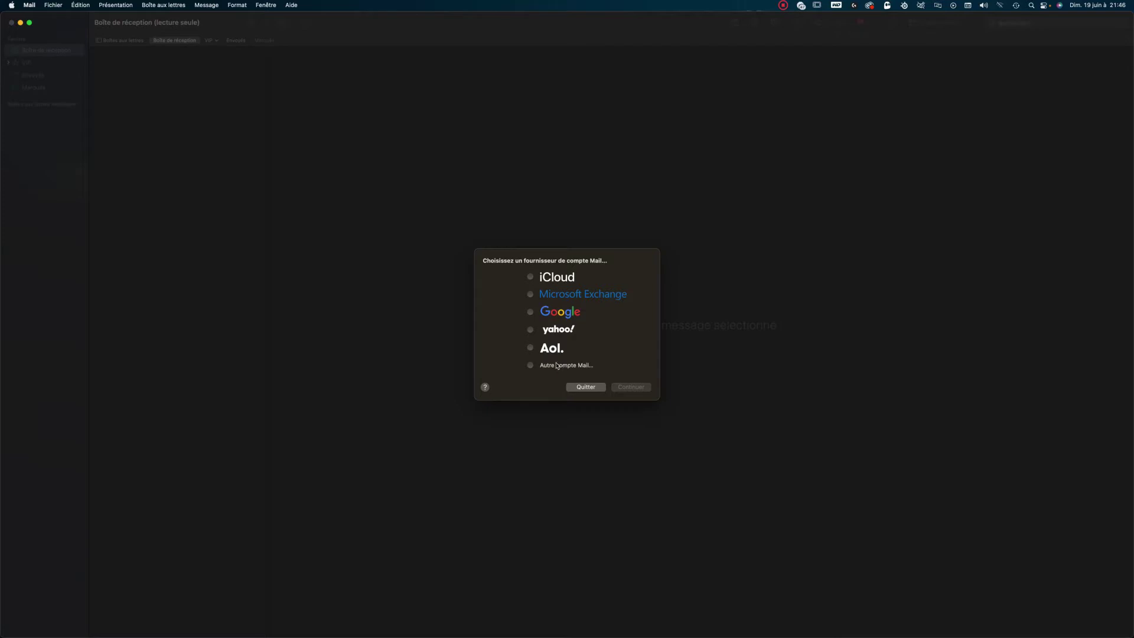
Choose Google as the provider for the new Mail account
click(531, 312)
Sign in to Google with the Gmail address and account password
click(631, 388)
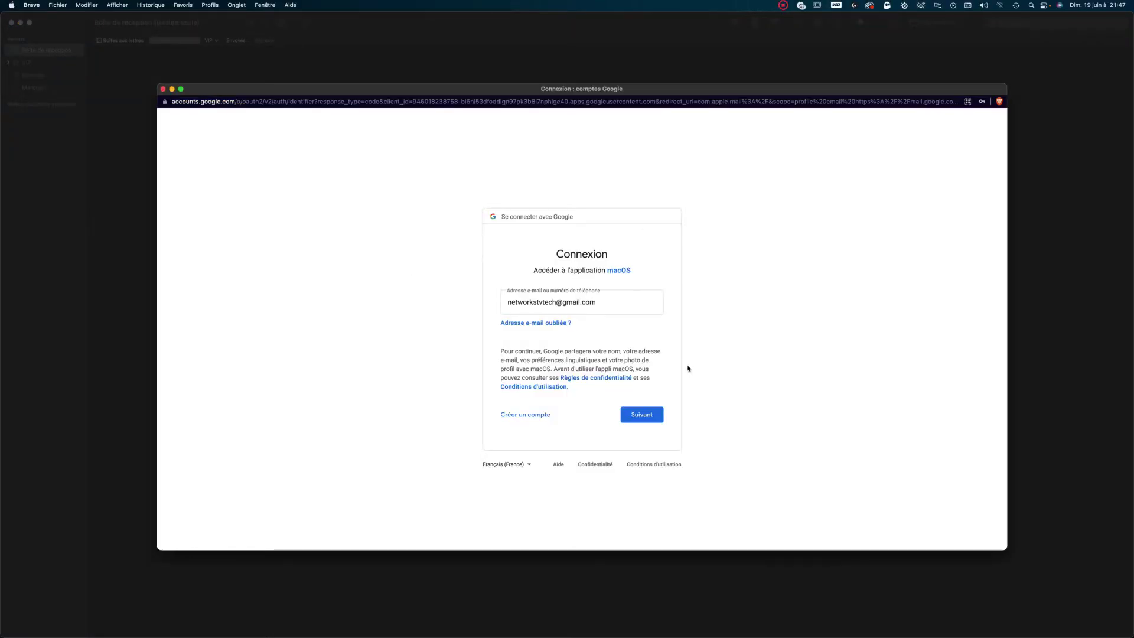
click(641, 416)
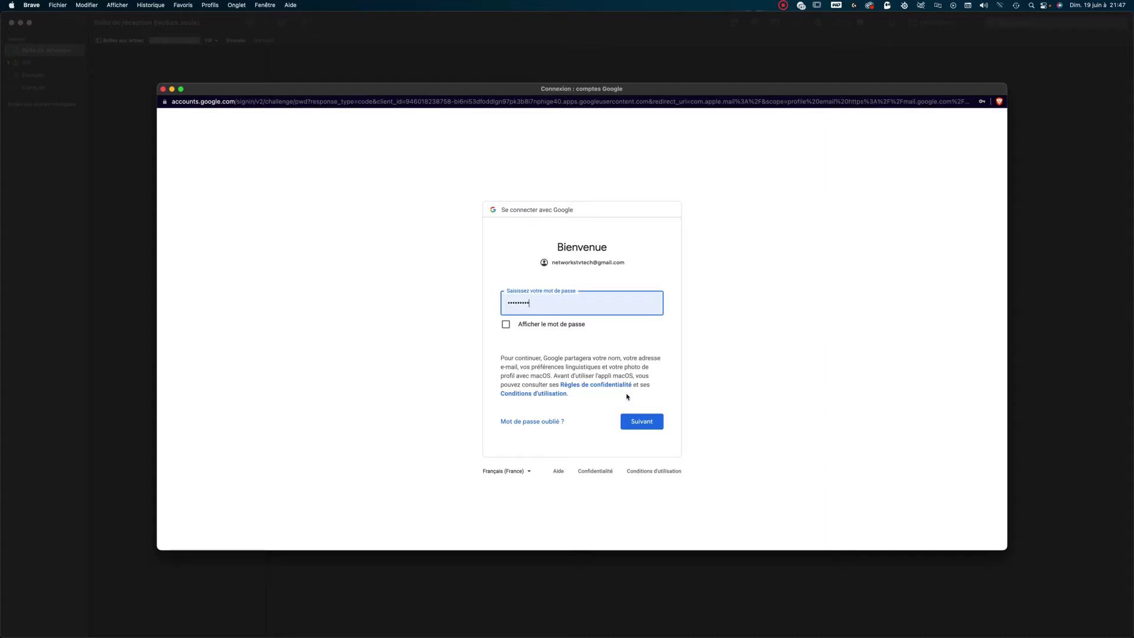
click(645, 422)
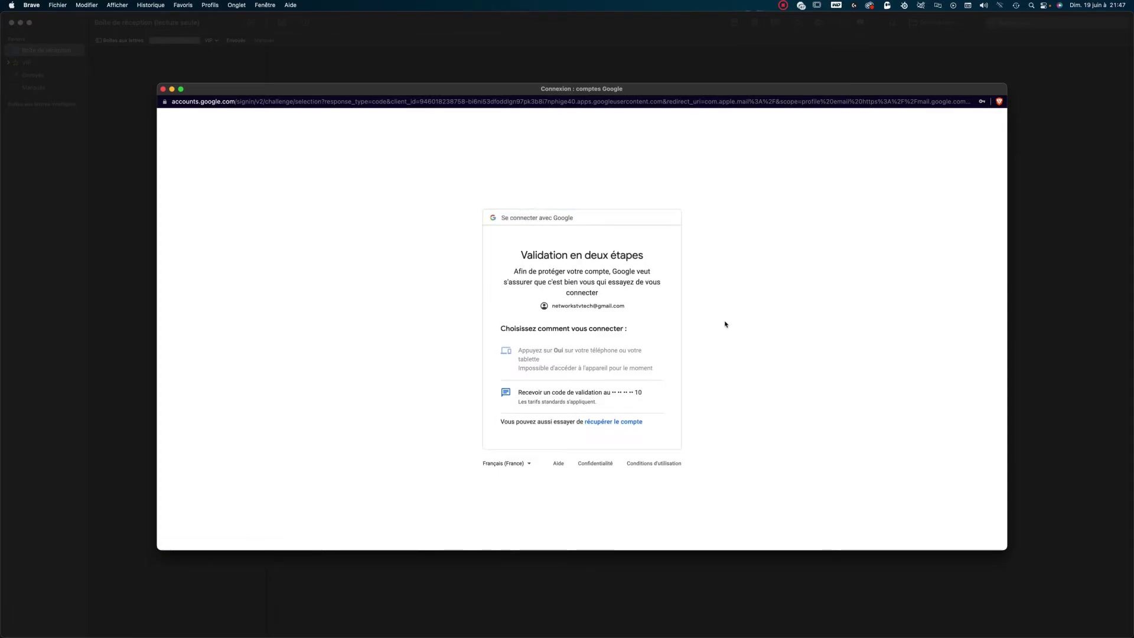
Complete two-step verification with the code received by SMS
click(585, 400)
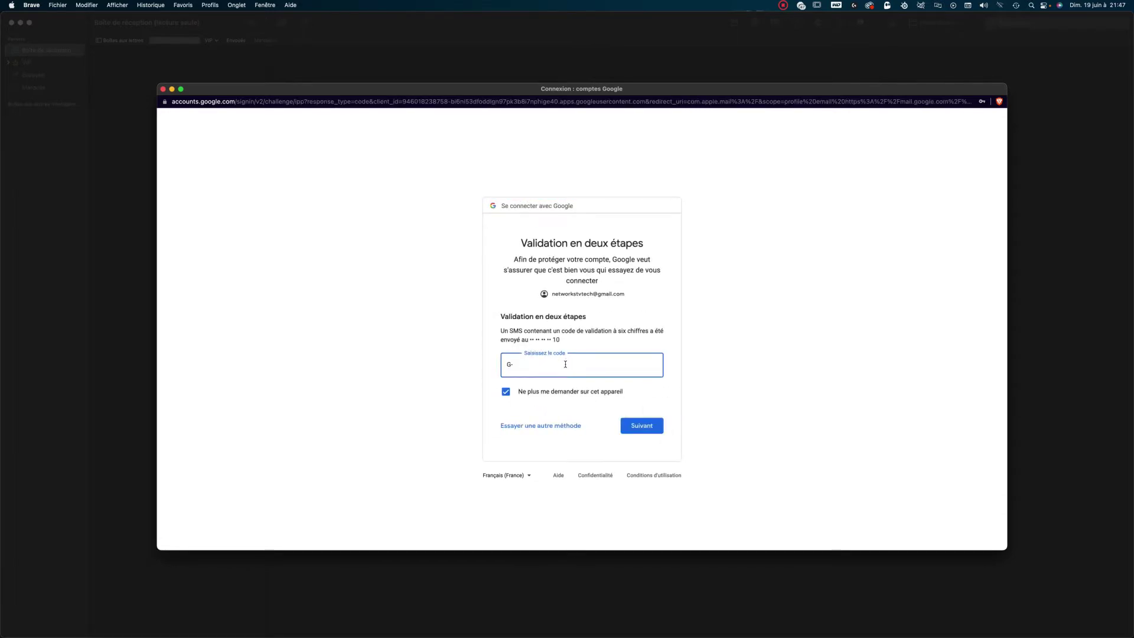
key(Return)
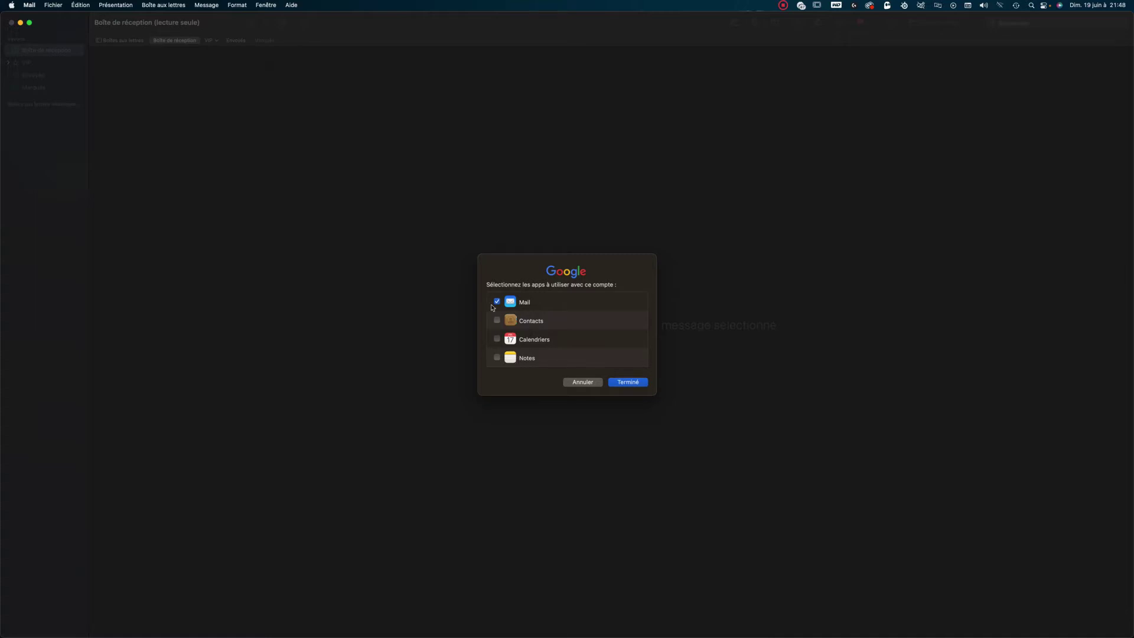
Finish adding the Gmail account, open the Plex newsletter, and collapse then re-expand Gmail's mailboxes
click(627, 383)
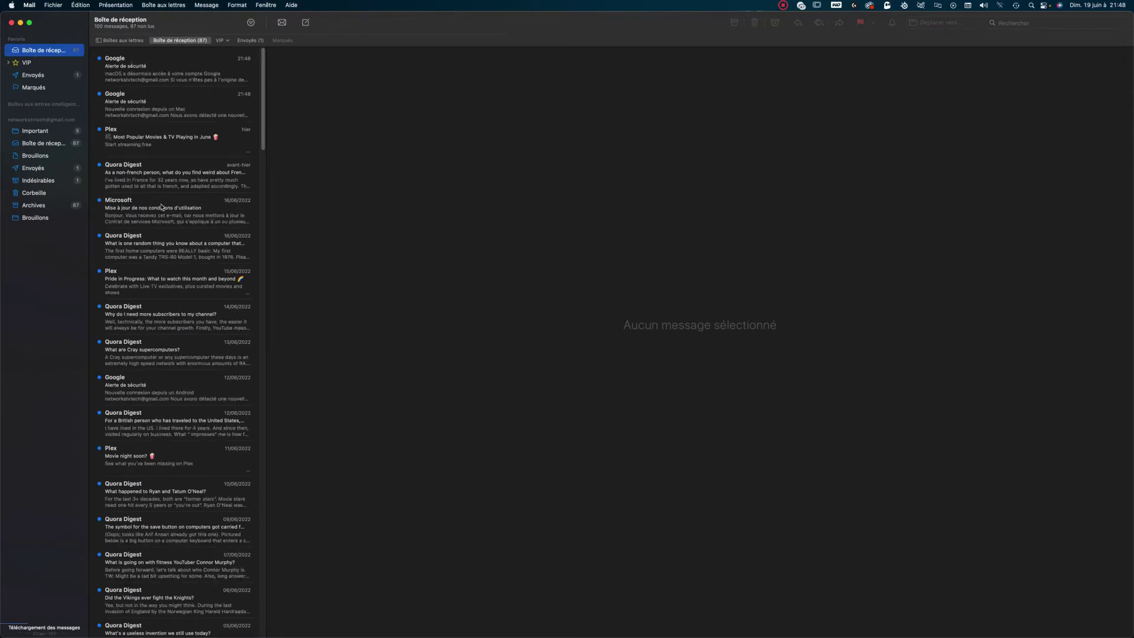
click(161, 148)
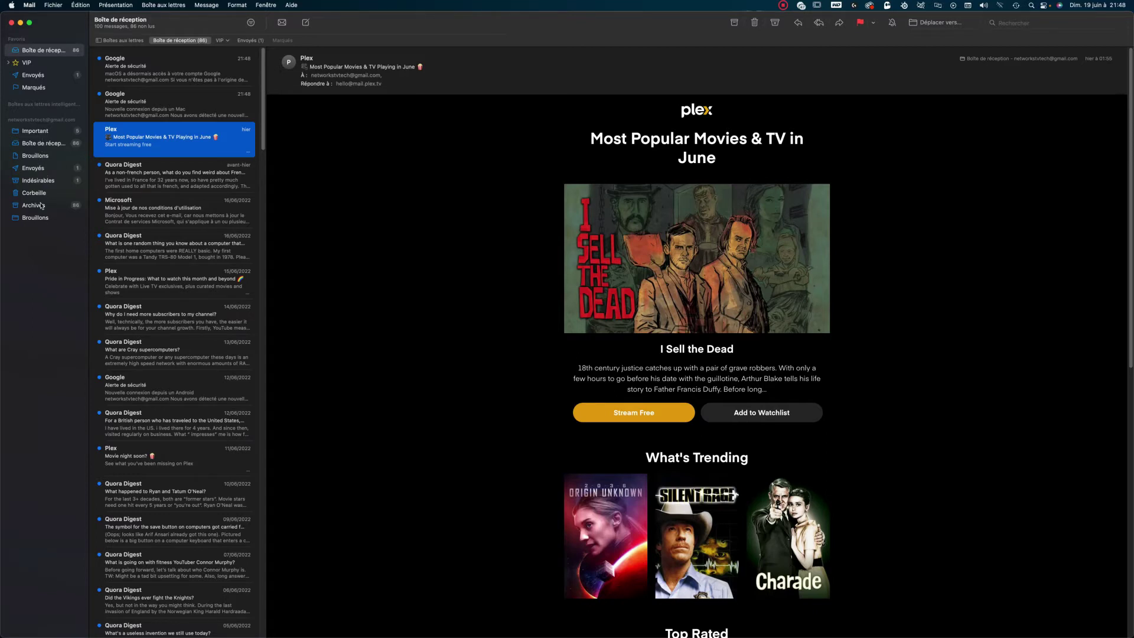
click(76, 120)
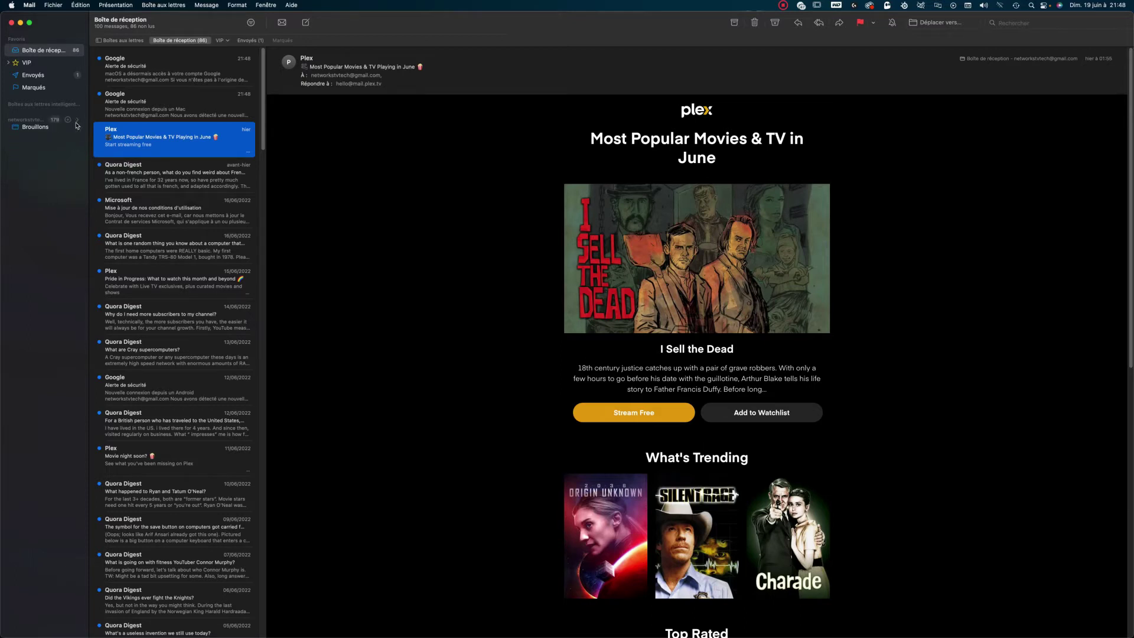
click(76, 122)
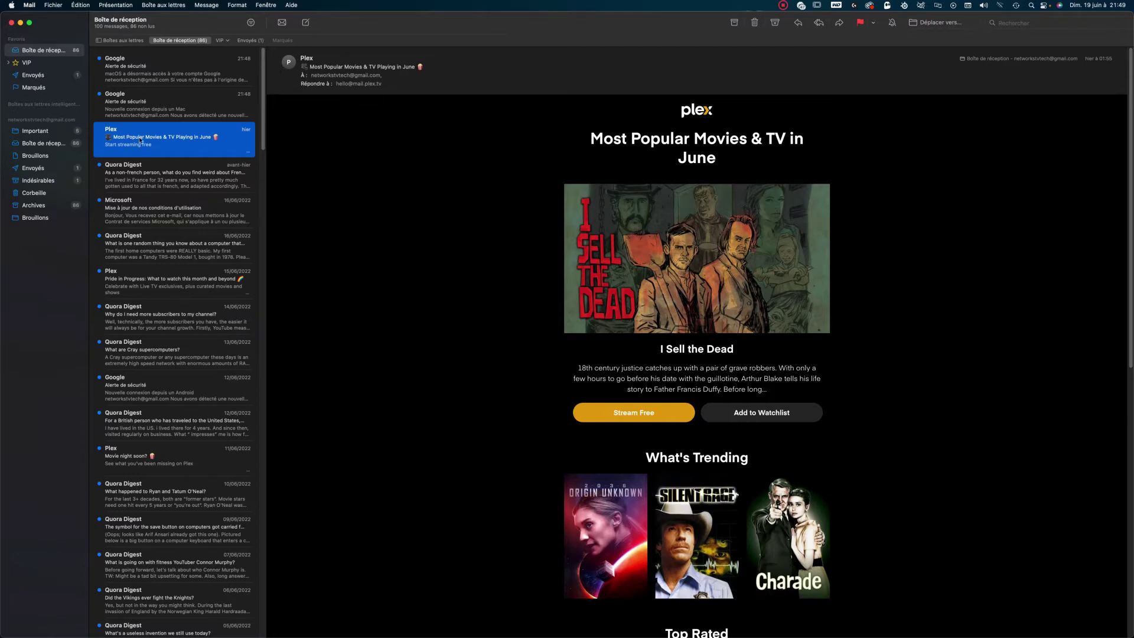
Discard an empty new message, then quit Mail
click(305, 23)
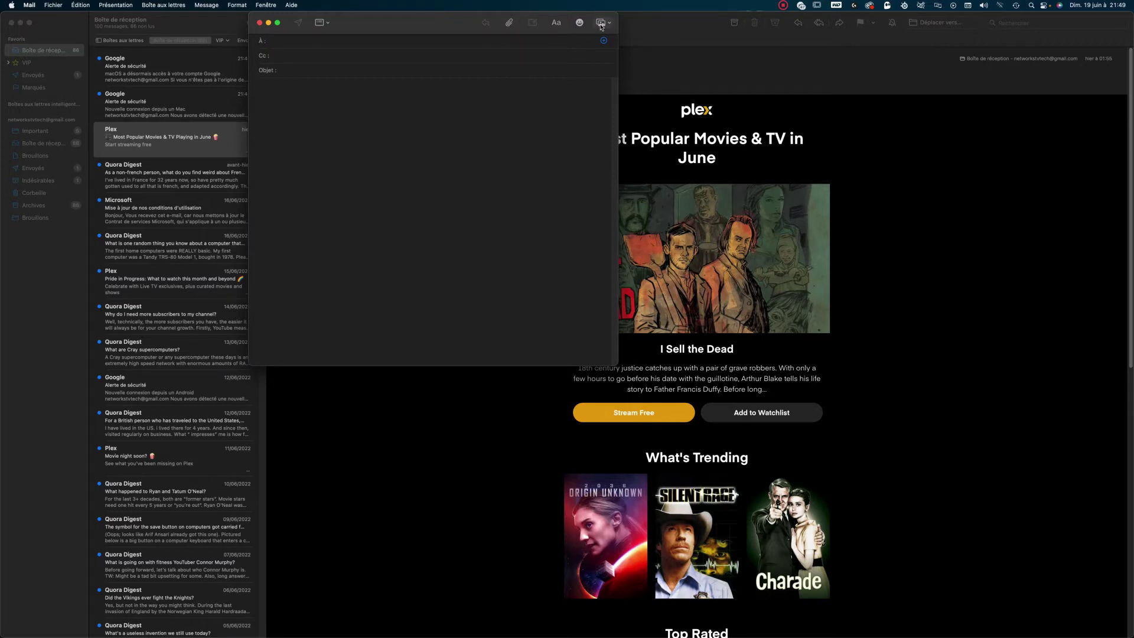
click(259, 22)
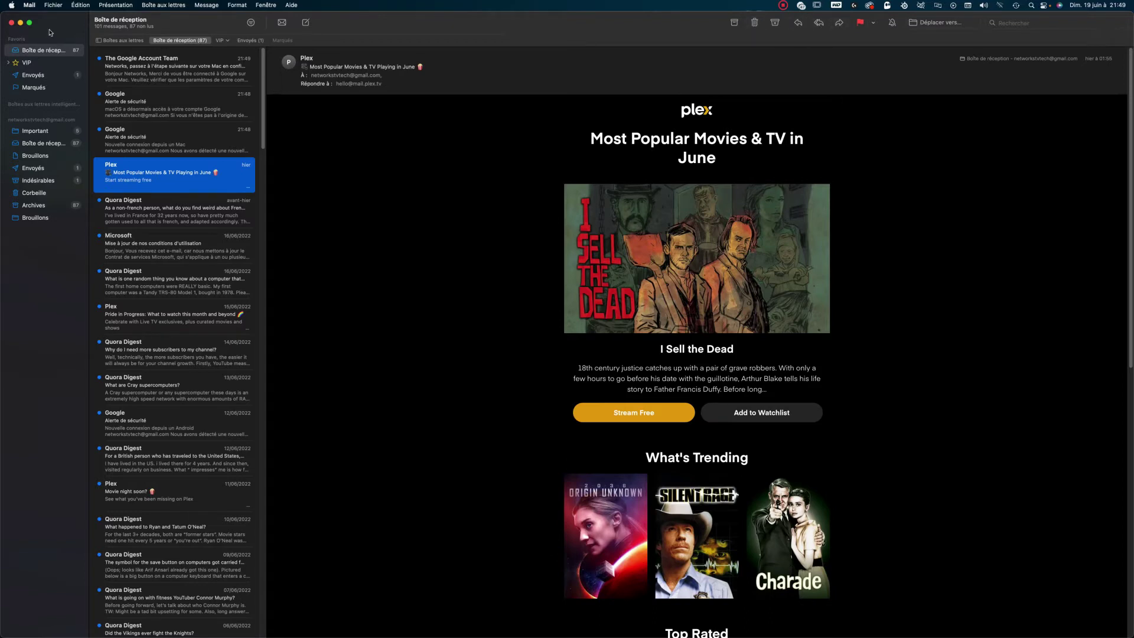
click(33, 7)
click(84, 120)
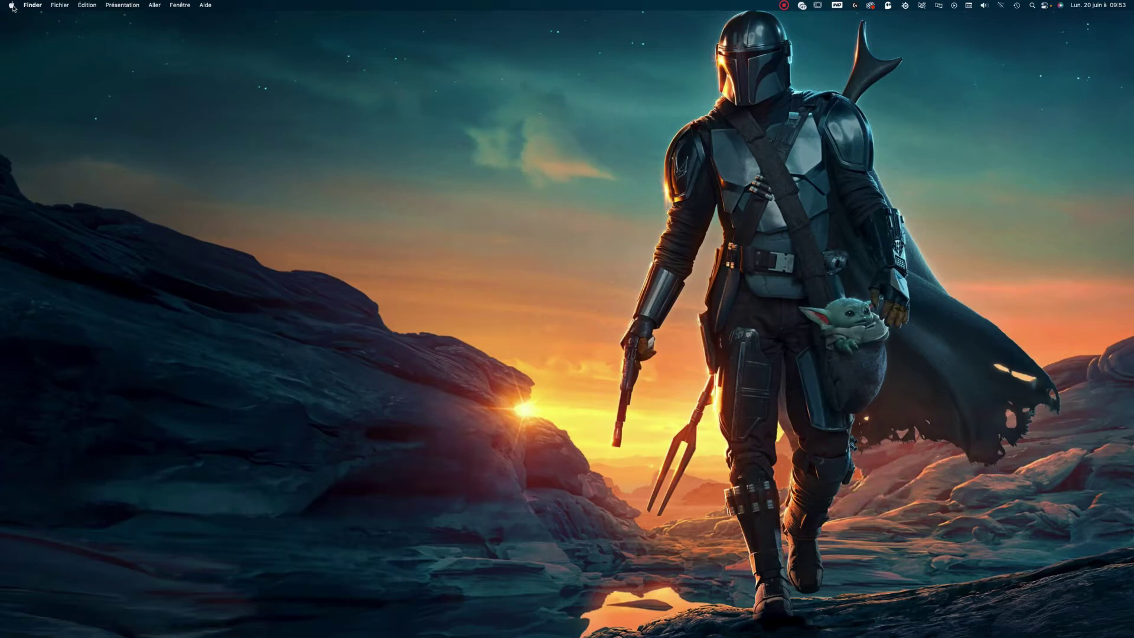
In System Preferences > Internet Accounts, choose to add a generic Mail account
click(12, 5)
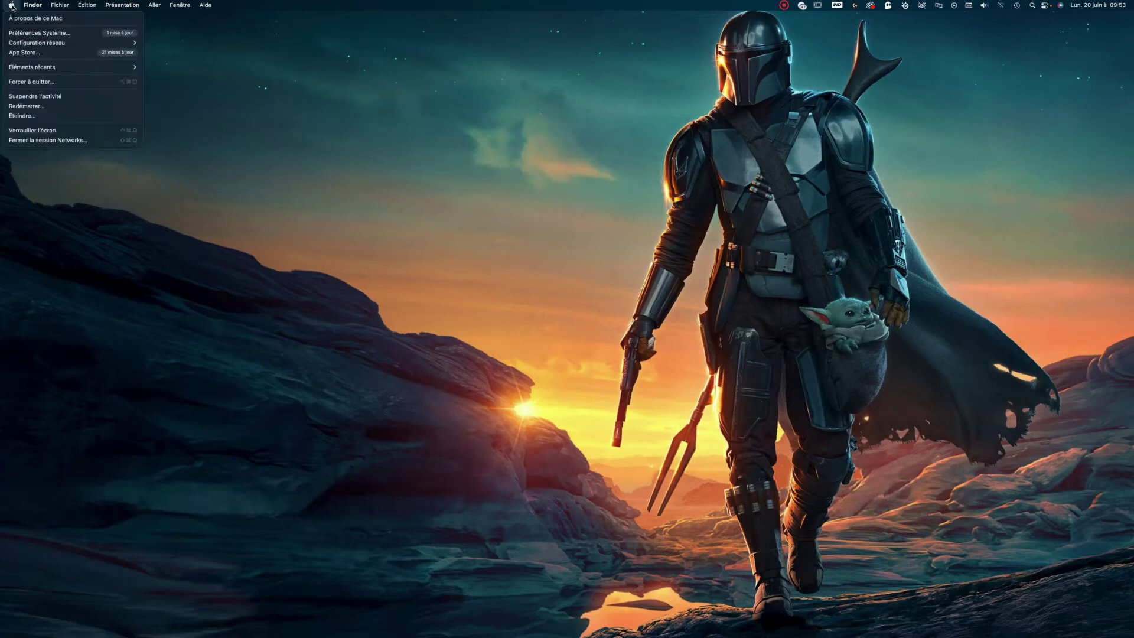
click(33, 33)
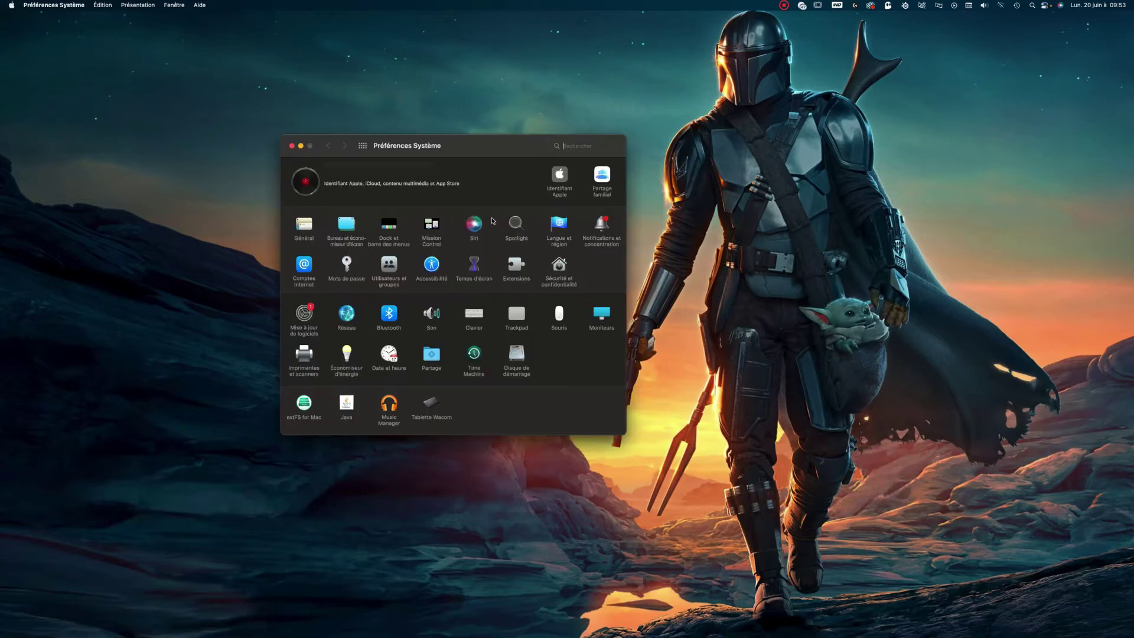
click(304, 264)
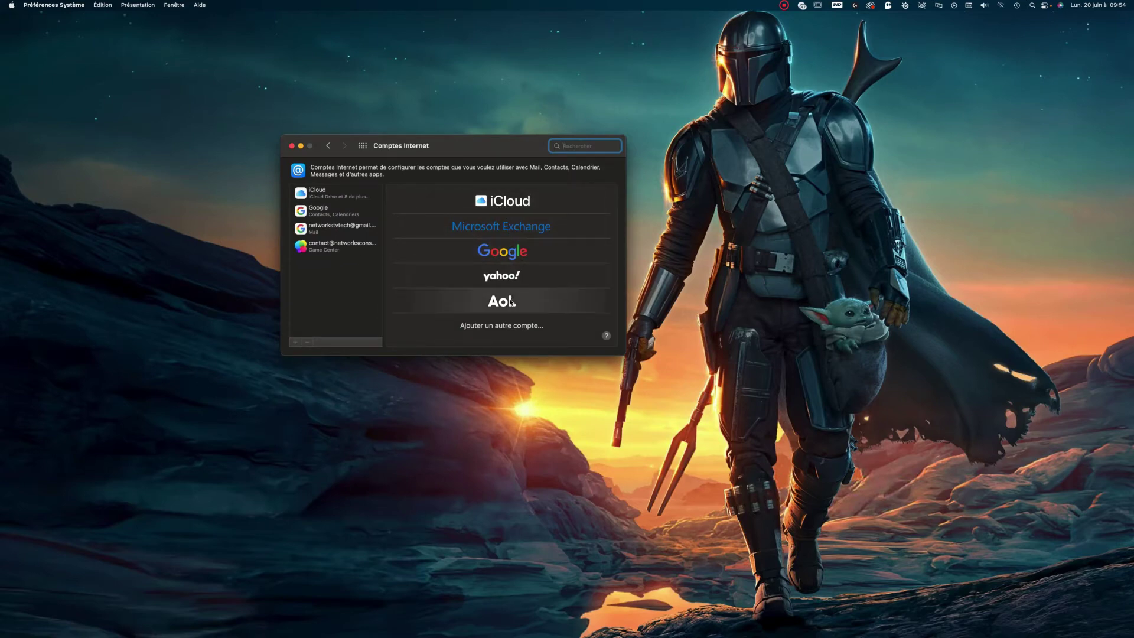
click(491, 327)
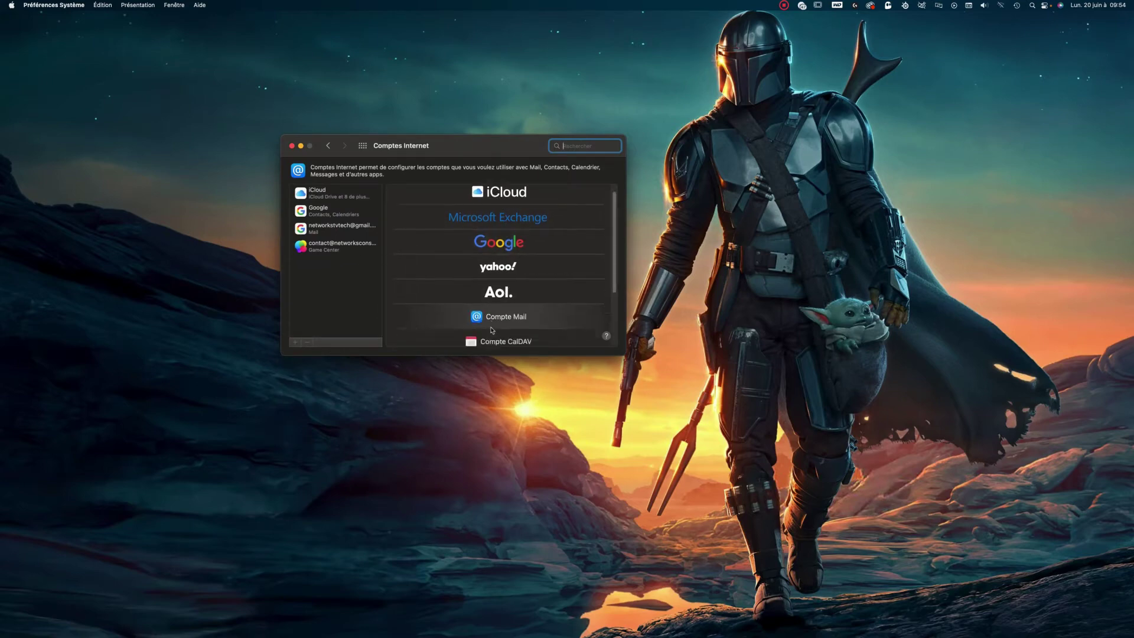
scroll(491, 330, down, 3)
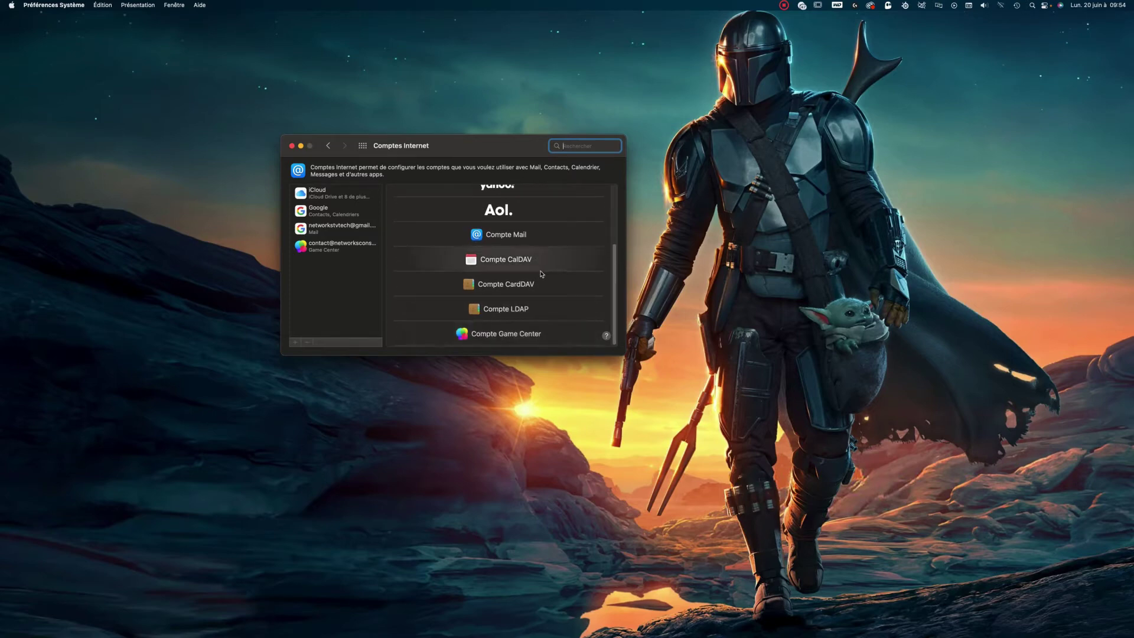
click(528, 236)
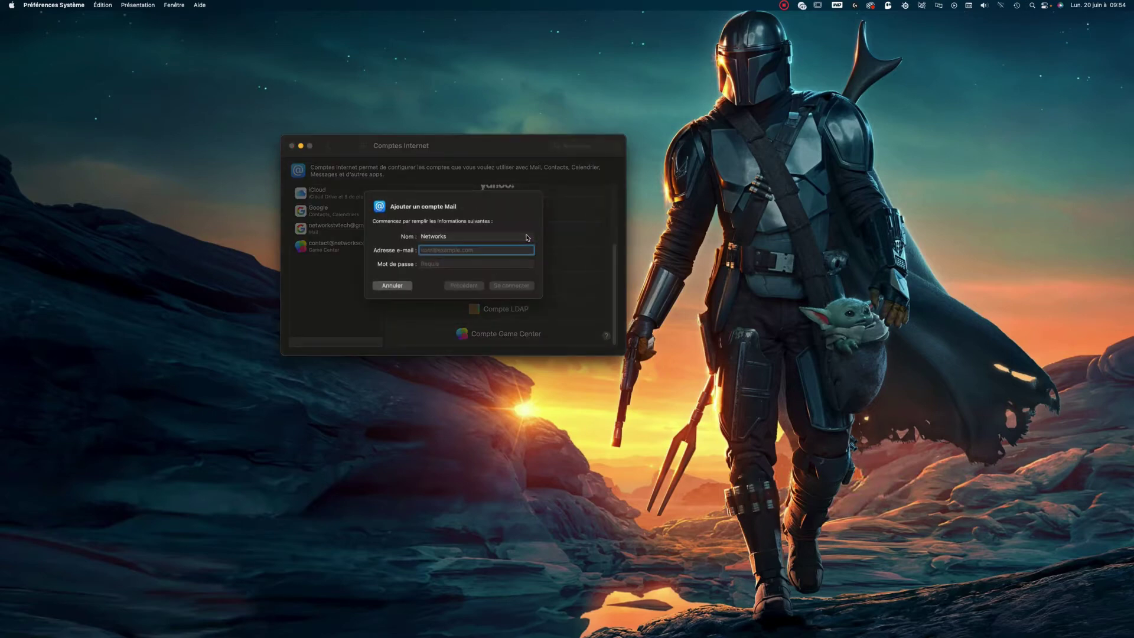
Sign in with the Orange e-mail address and account password
key(shift+Tab)
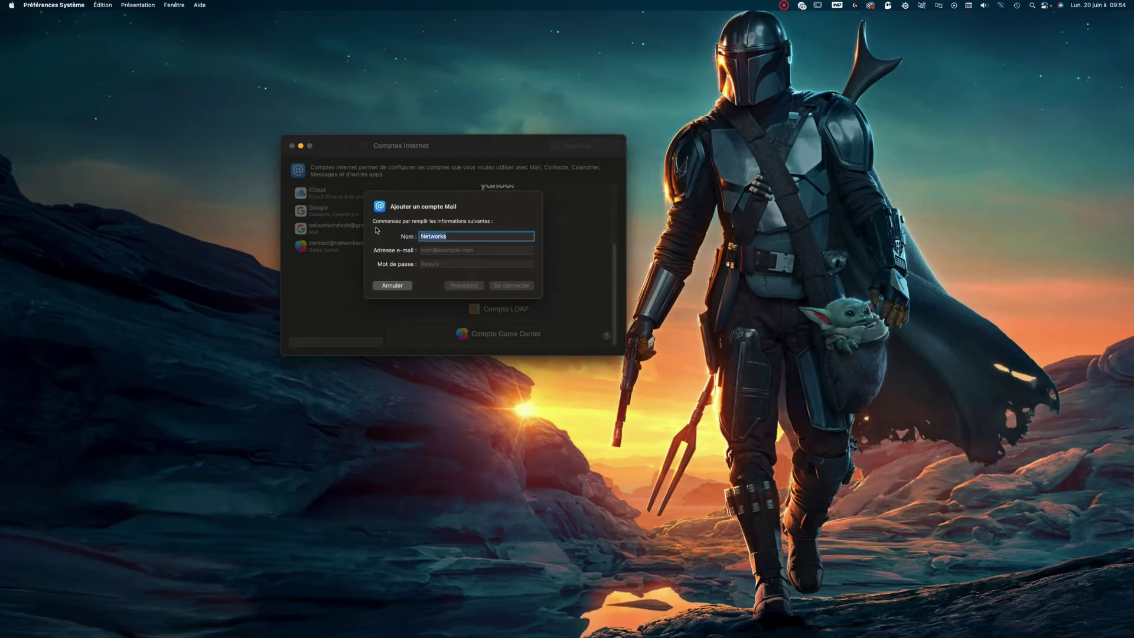
click(454, 250)
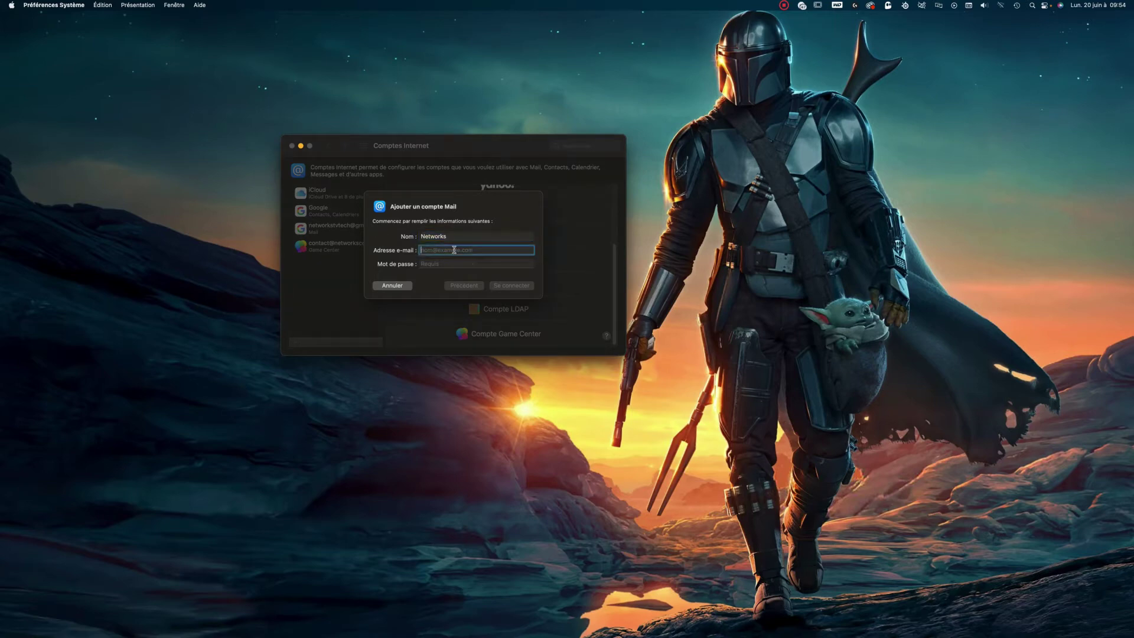
click(443, 264)
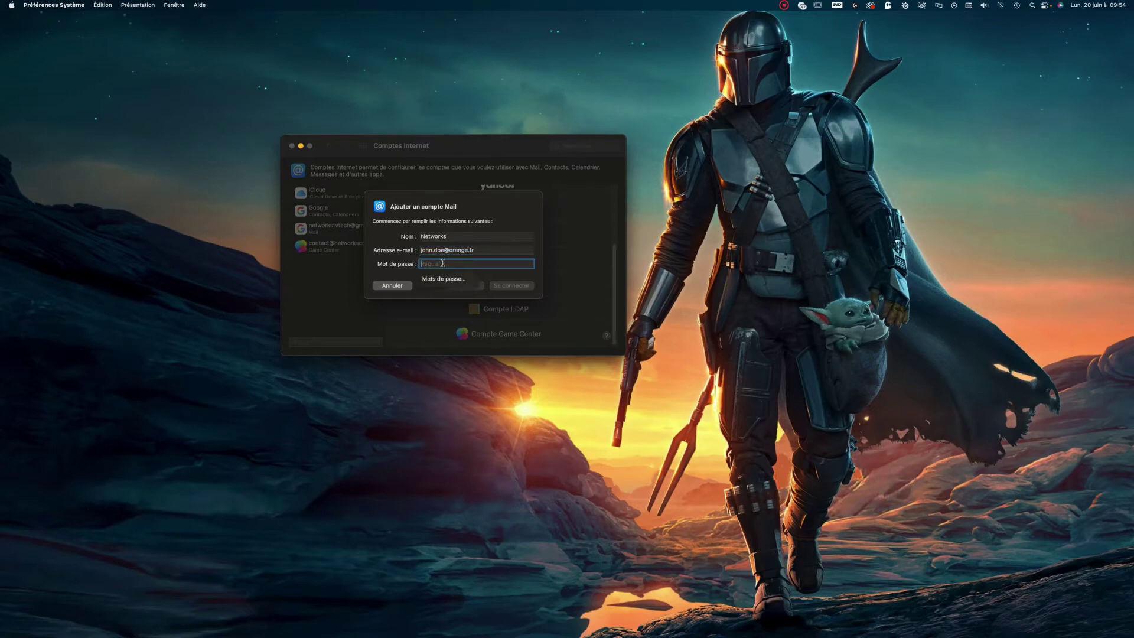
text(**********)
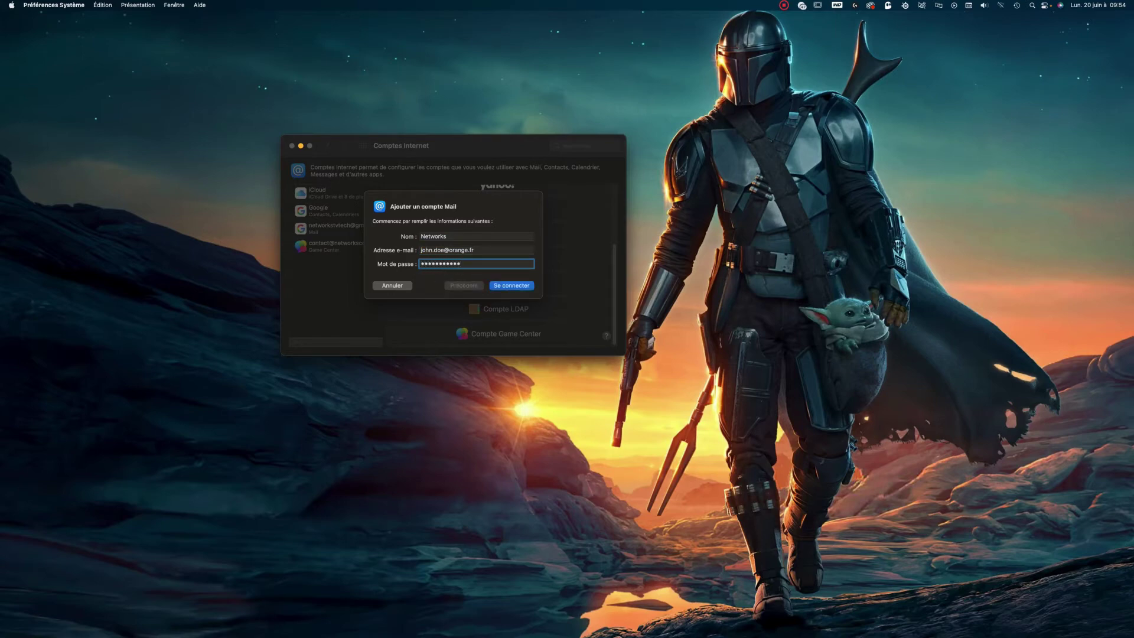
click(527, 286)
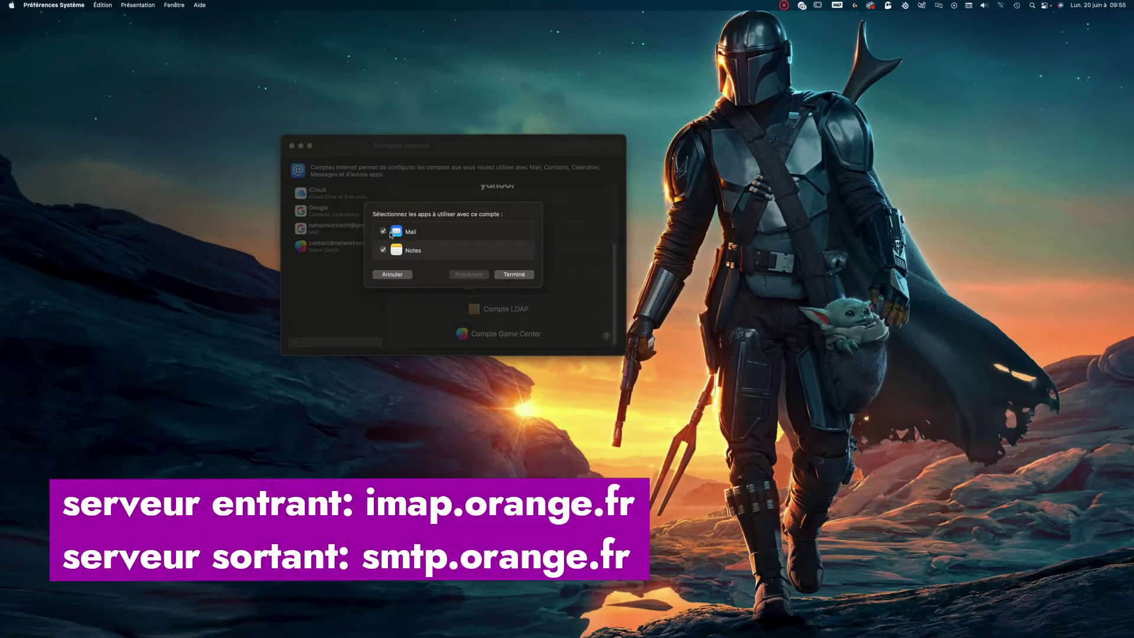
Turn off Notes for the Orange account, finish, and close System Preferences
click(384, 251)
click(383, 250)
click(516, 275)
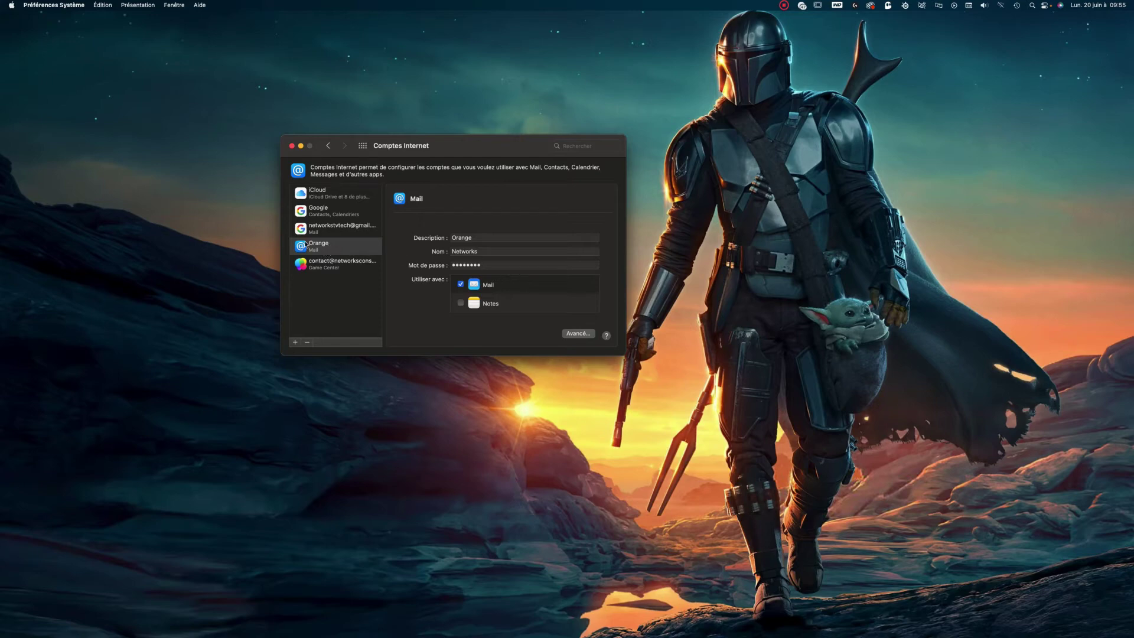
click(292, 146)
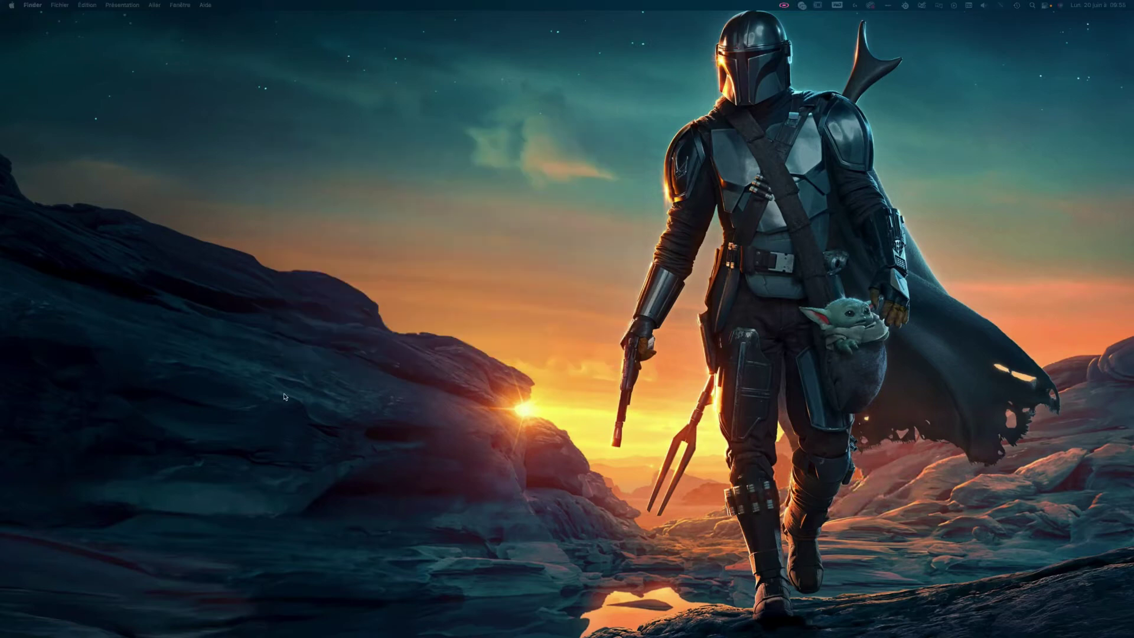
Expand the combined inbox and switch between the Gmail and Orange inboxes
mouse_move(225, 635)
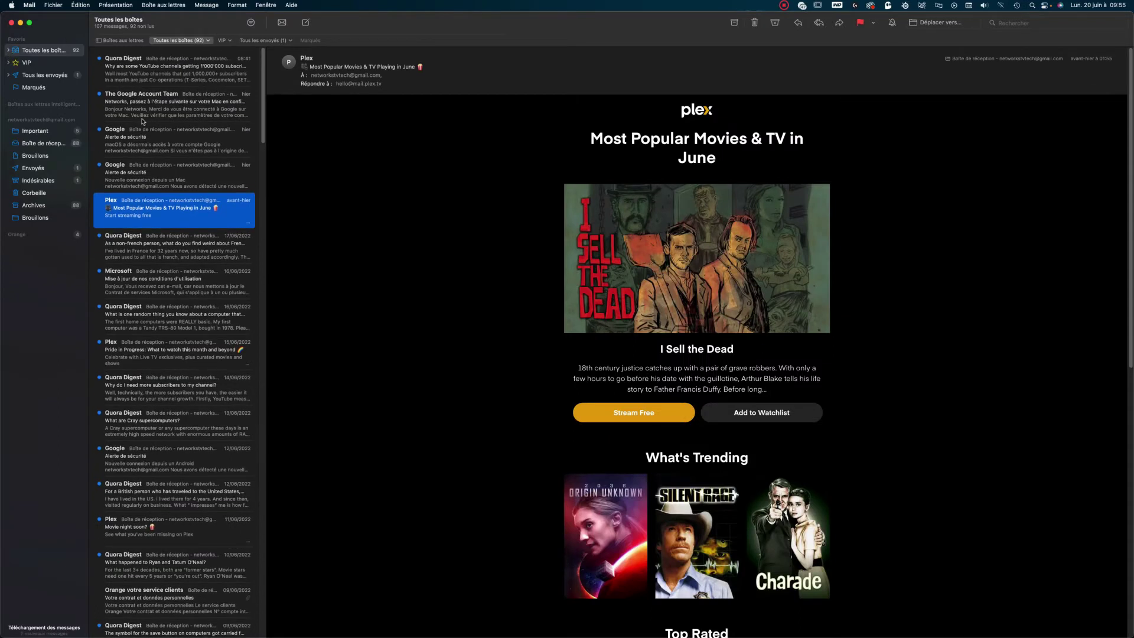
click(8, 51)
click(46, 65)
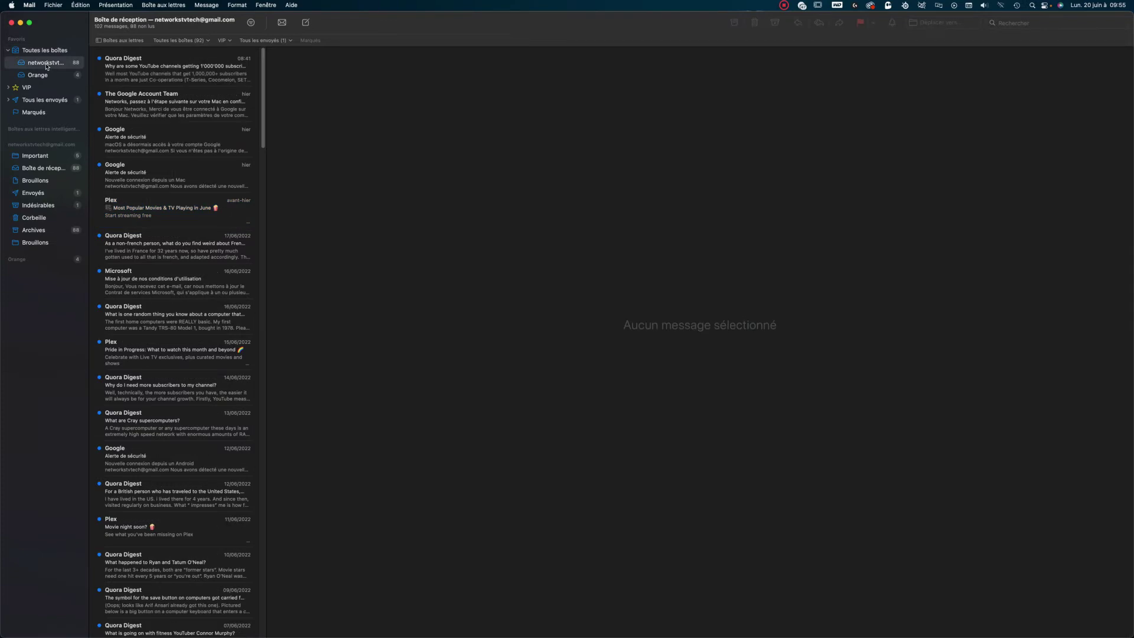
click(35, 76)
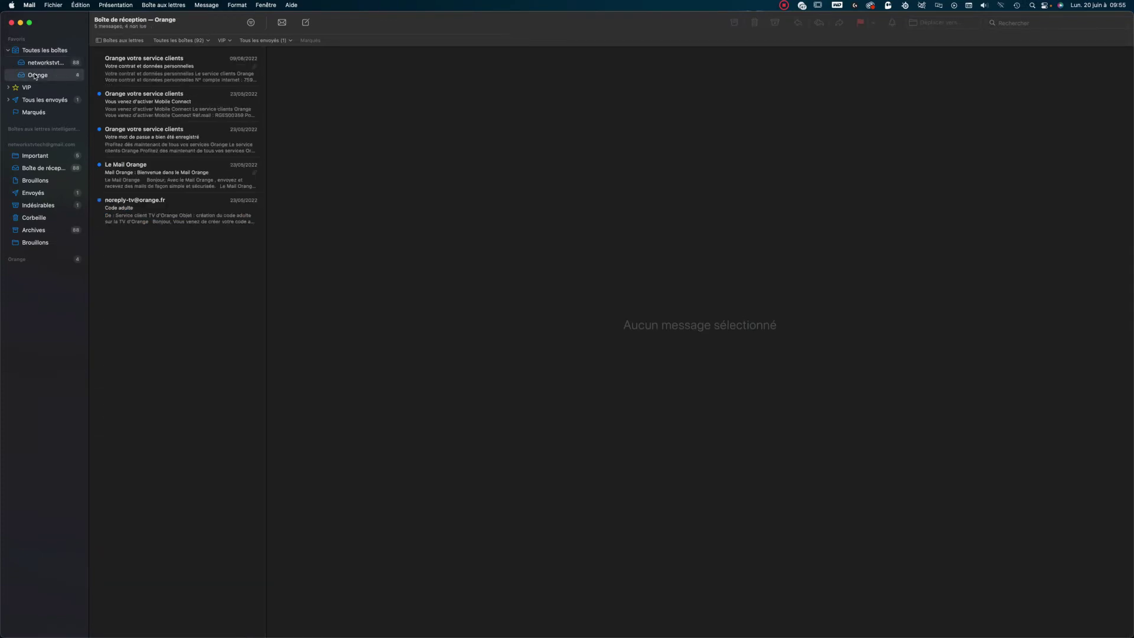
click(36, 63)
click(36, 75)
Expand Orange's mailboxes, browse junk and sent, then return to the Orange inbox
mouse_move(76, 260)
click(79, 261)
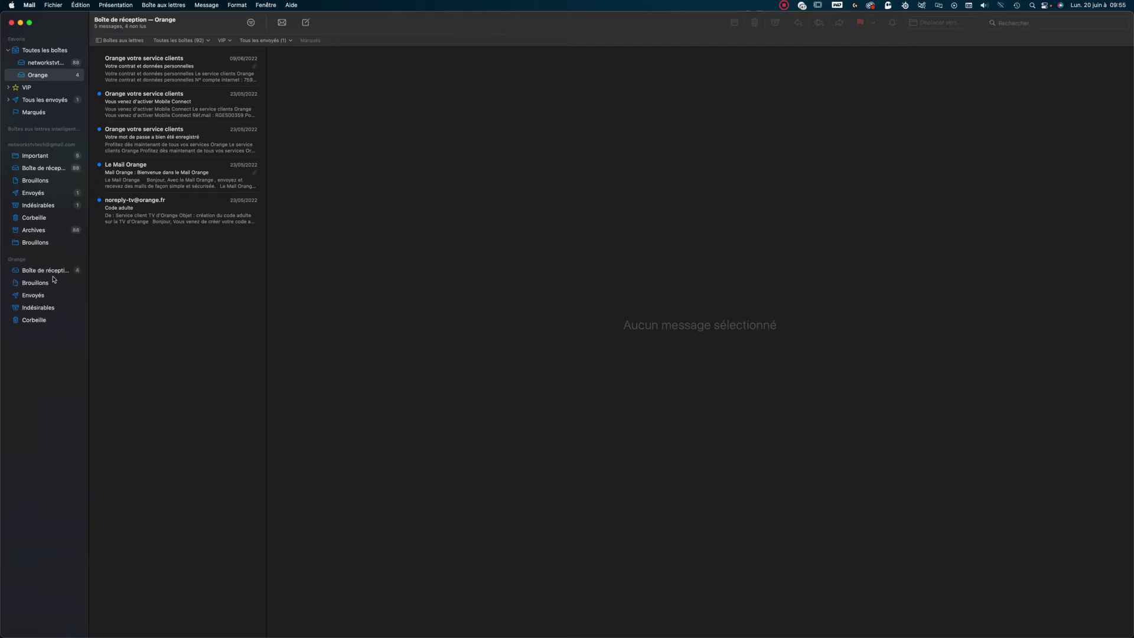
click(44, 309)
click(42, 296)
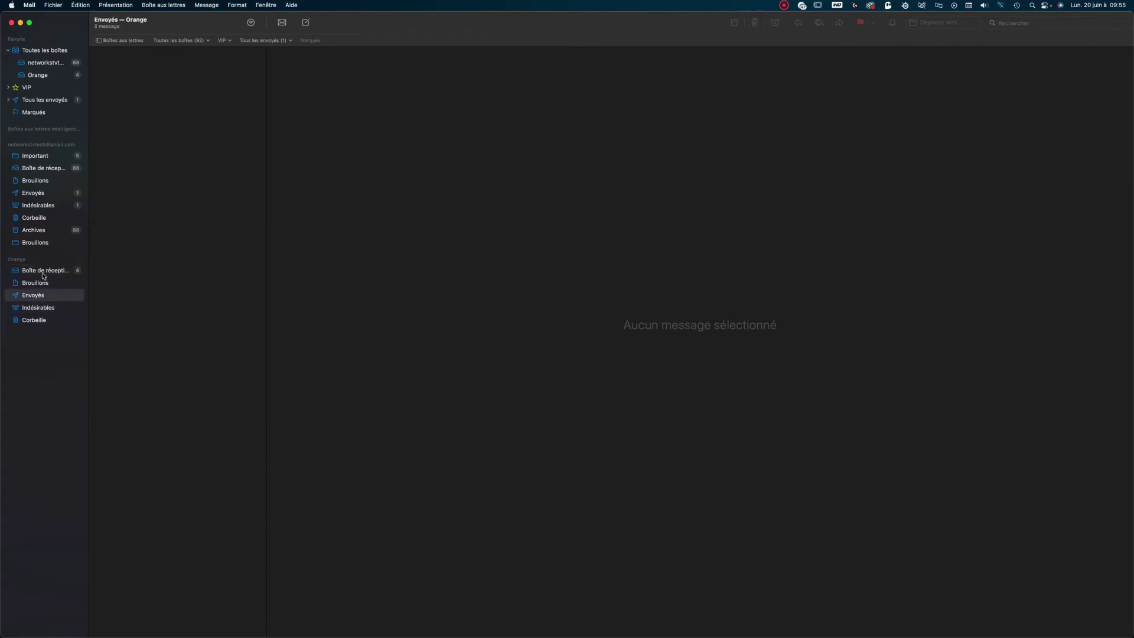
click(43, 273)
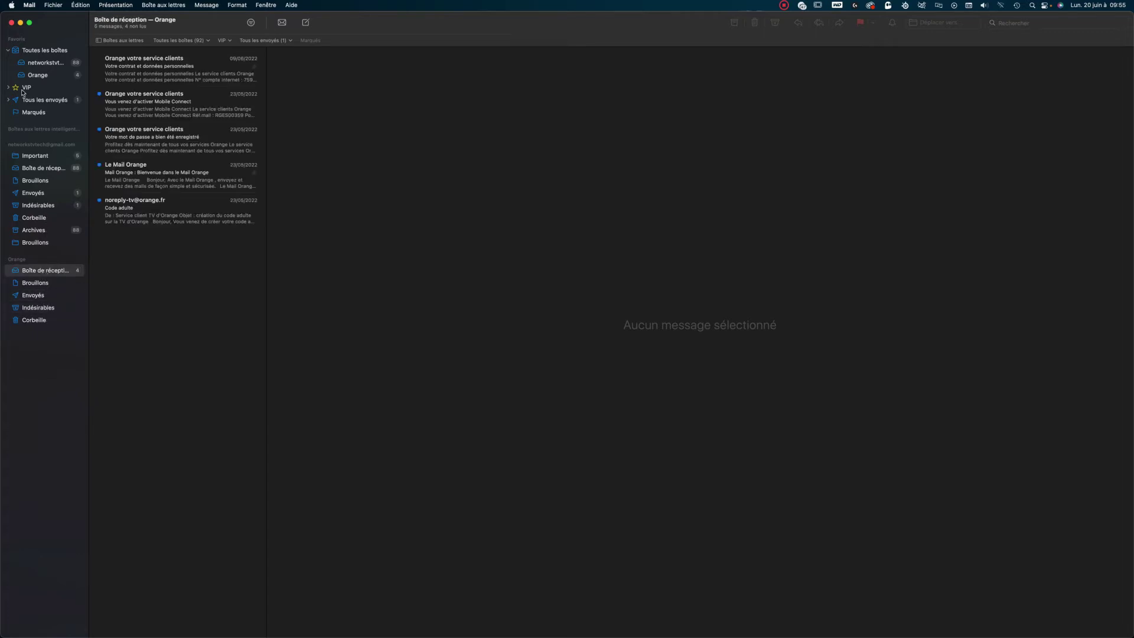
click(36, 52)
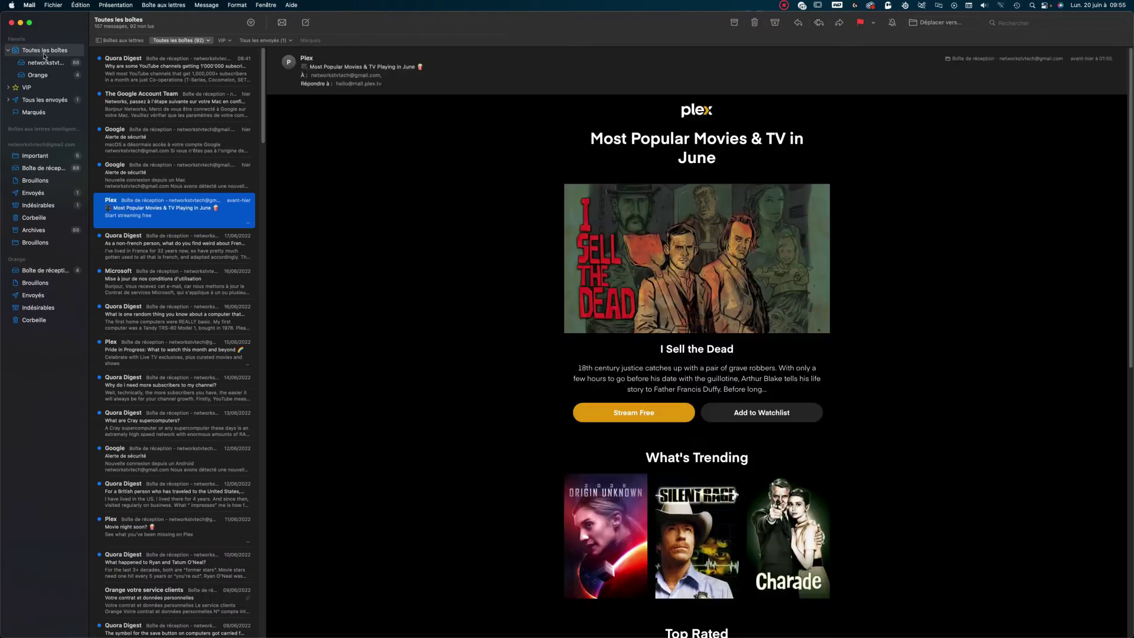
click(42, 74)
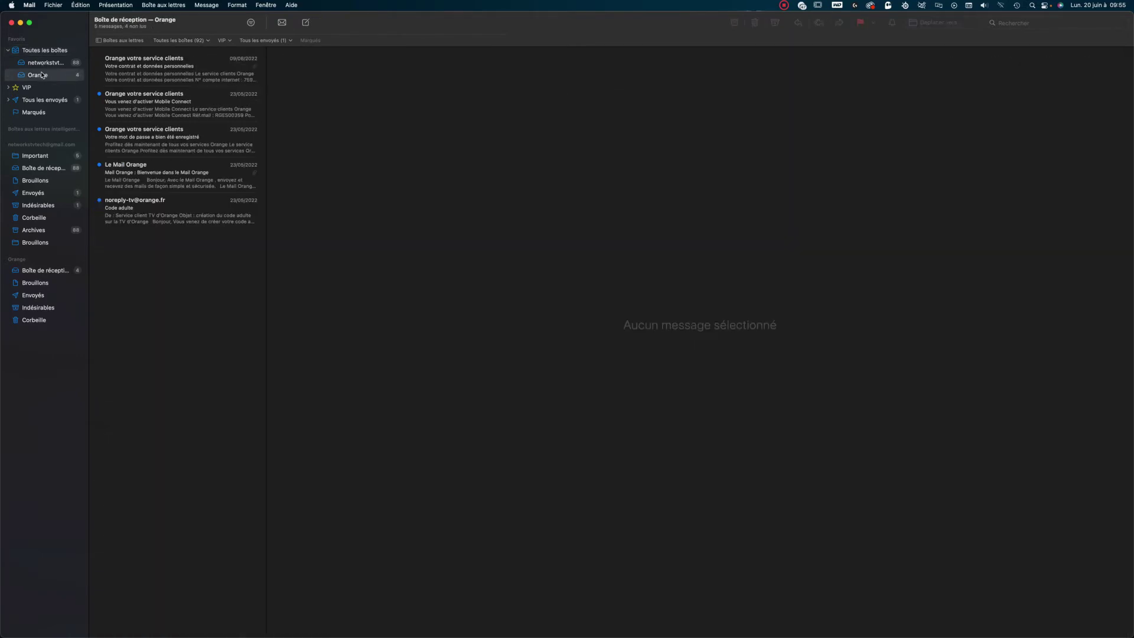
click(306, 22)
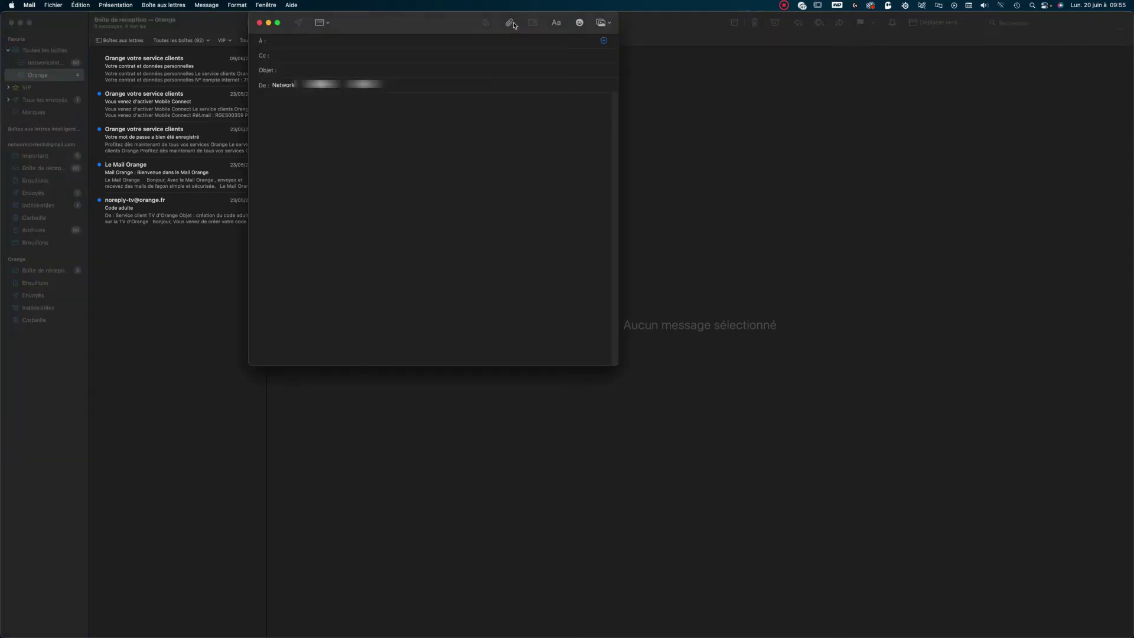
click(603, 24)
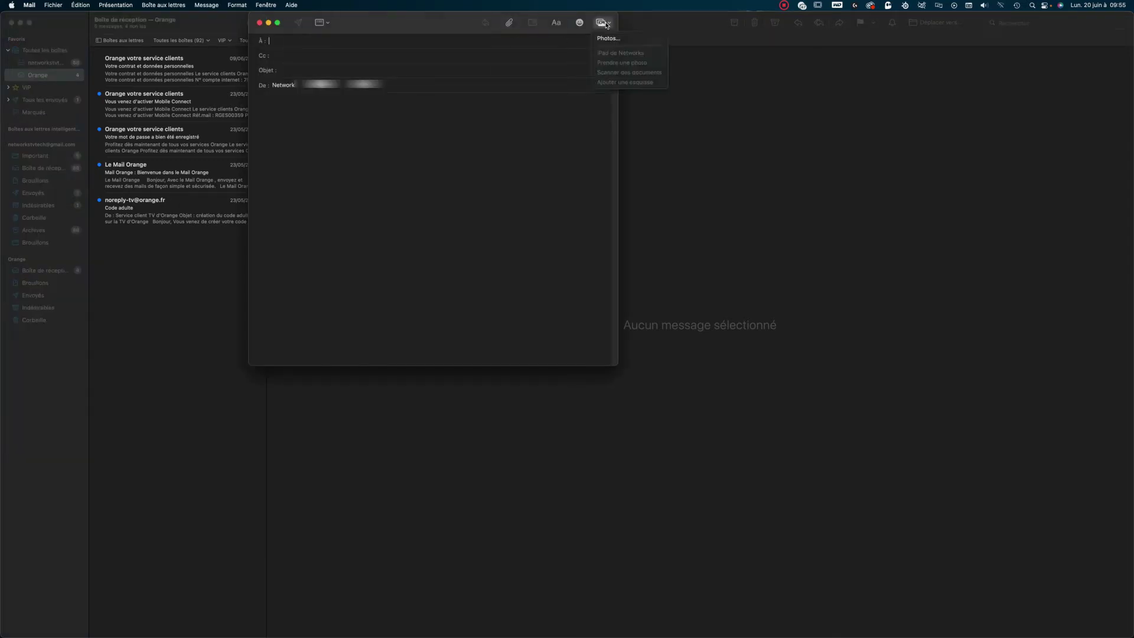
click(523, 185)
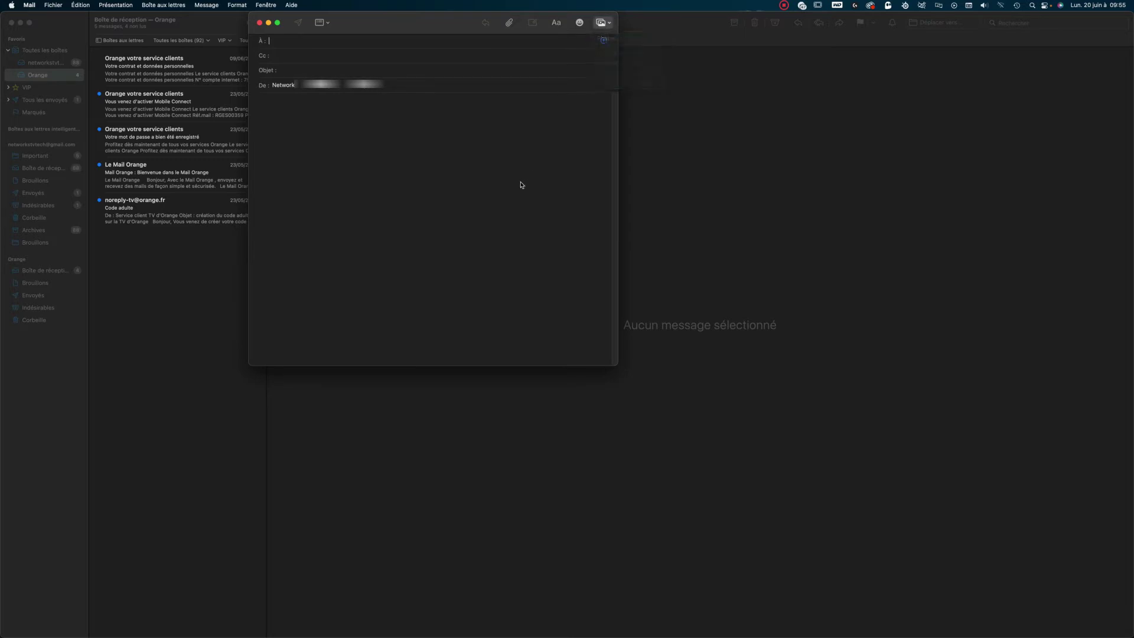
click(260, 23)
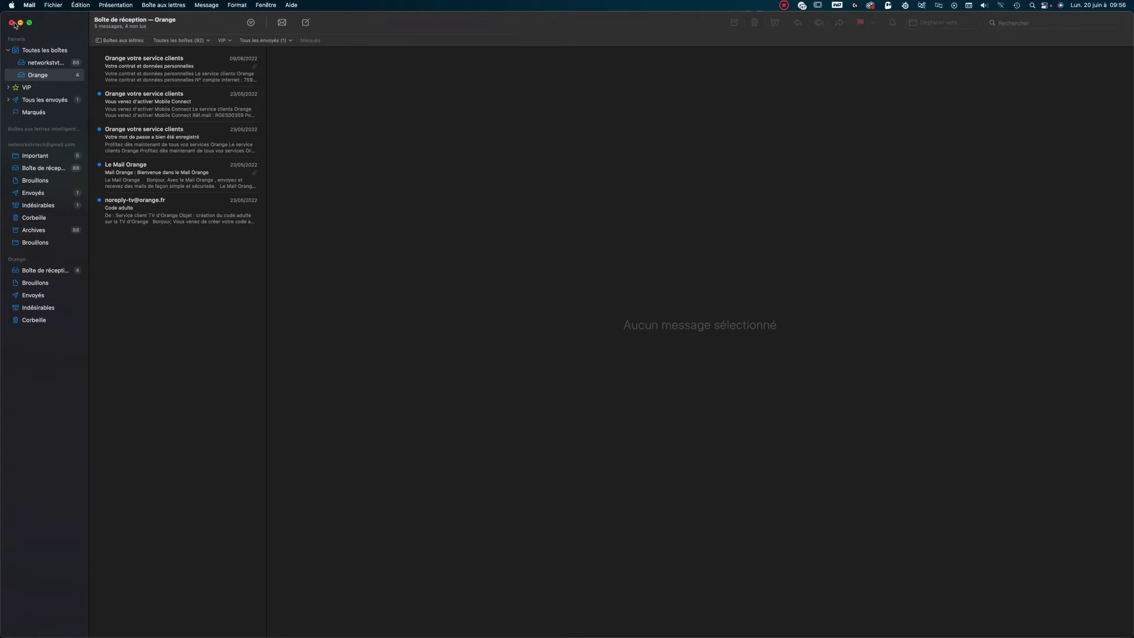
Quit Mail and open Internet Accounts in System Preferences
click(27, 5)
click(58, 122)
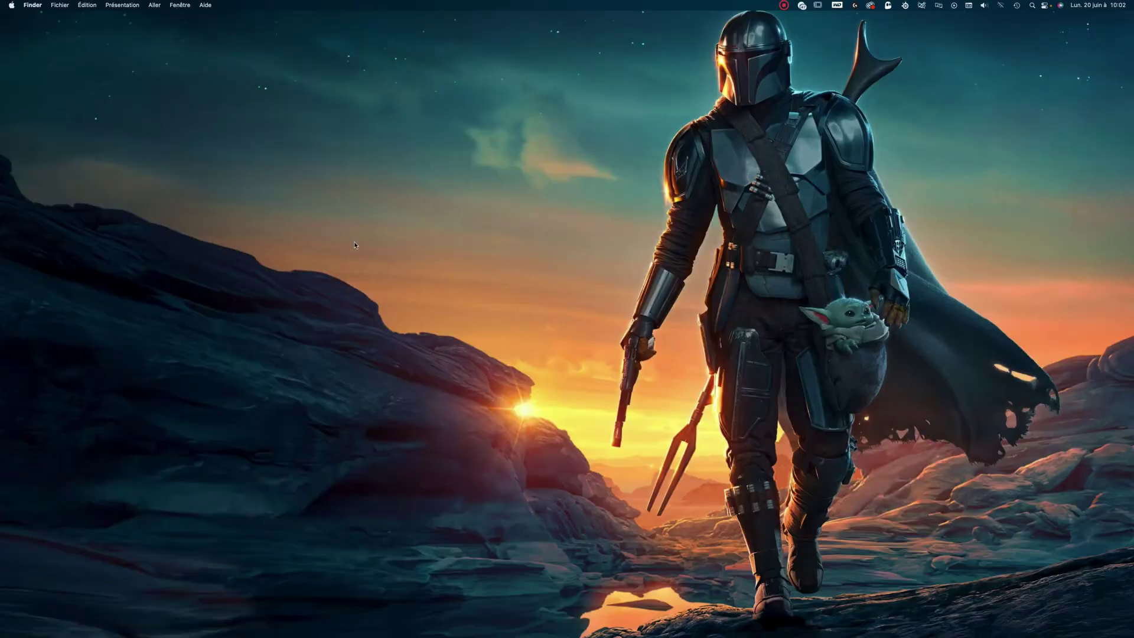
click(13, 5)
click(24, 33)
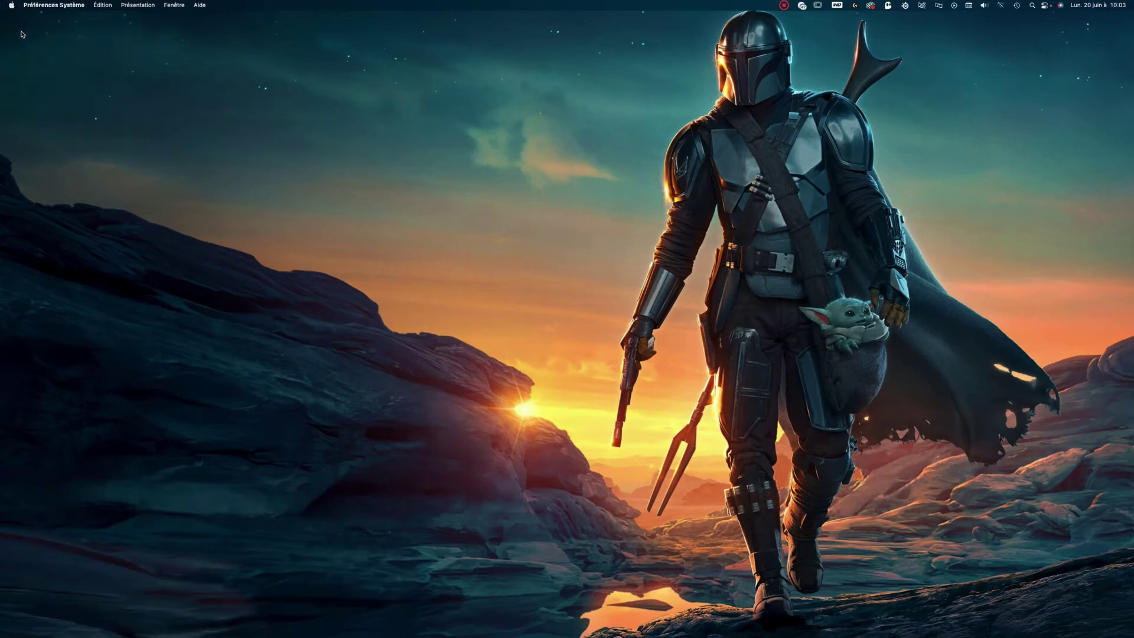
click(305, 267)
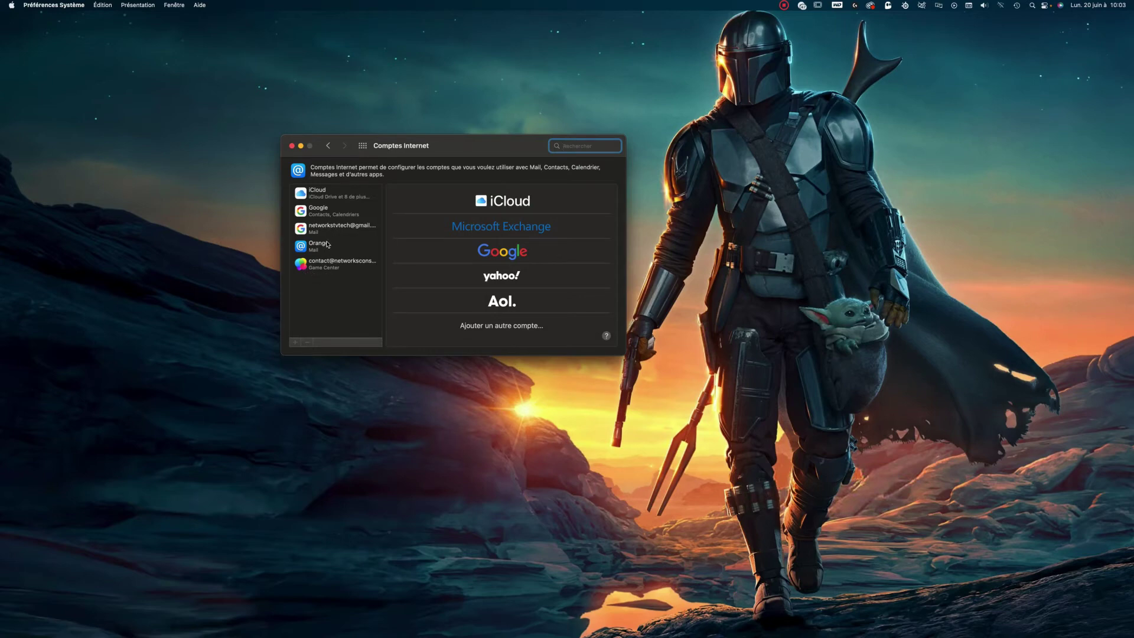
Add a Mail account named 'networks' with its e-mail address and password, and sign in
click(519, 324)
click(521, 235)
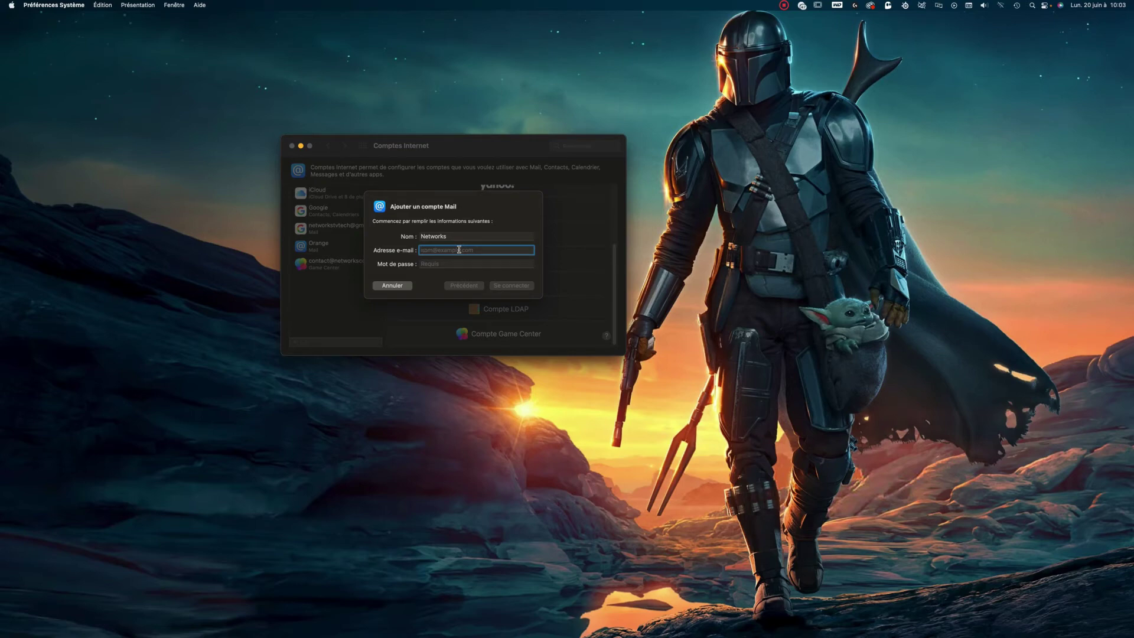
text(networks)
click(457, 266)
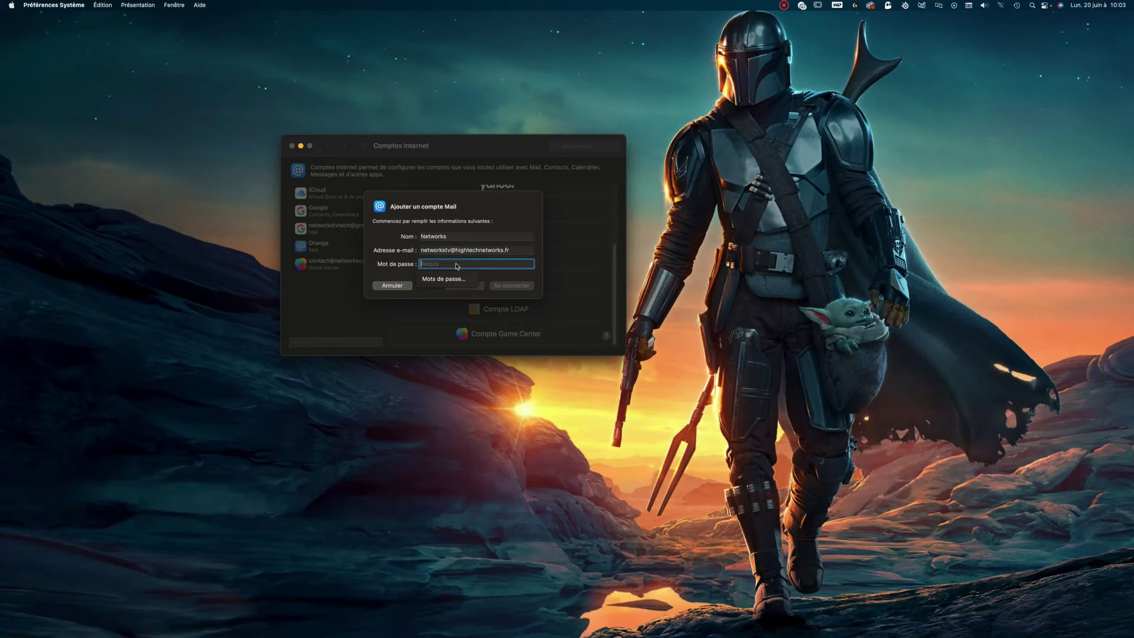
text(••••••)
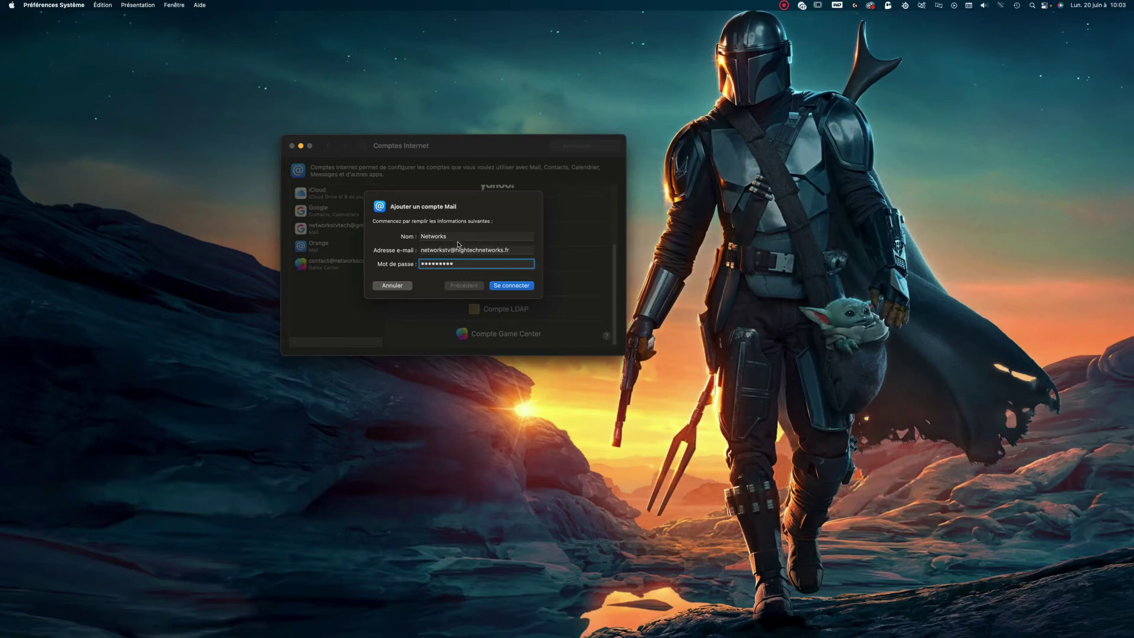
click(523, 288)
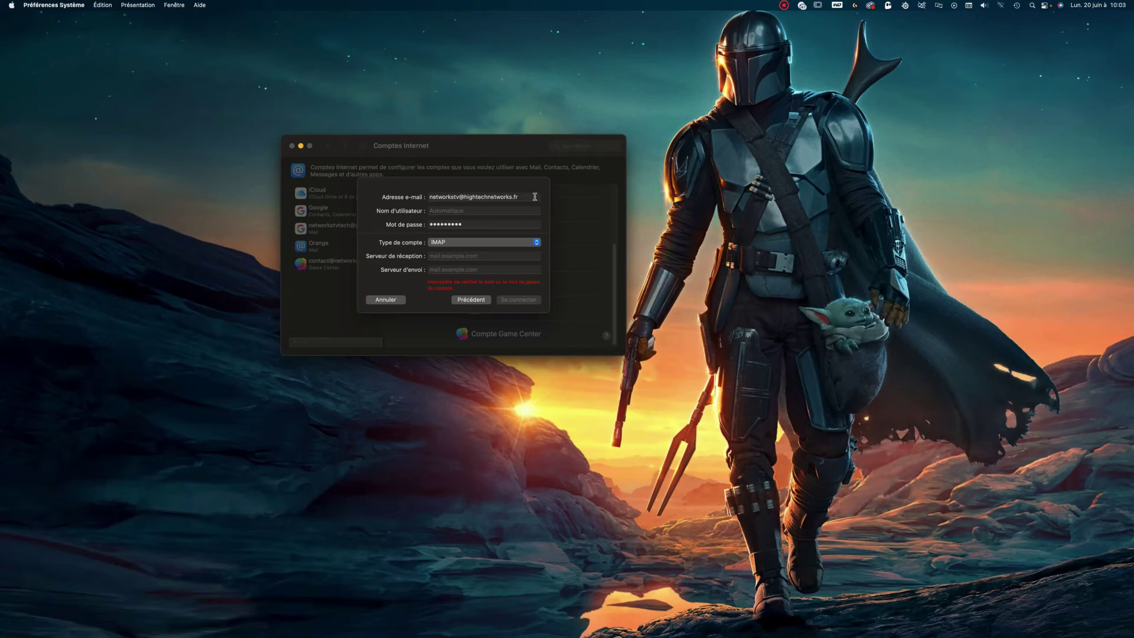
Keep IMAP and set ssl0.ovh.net as both incoming and outgoing server, then sign in
click(467, 242)
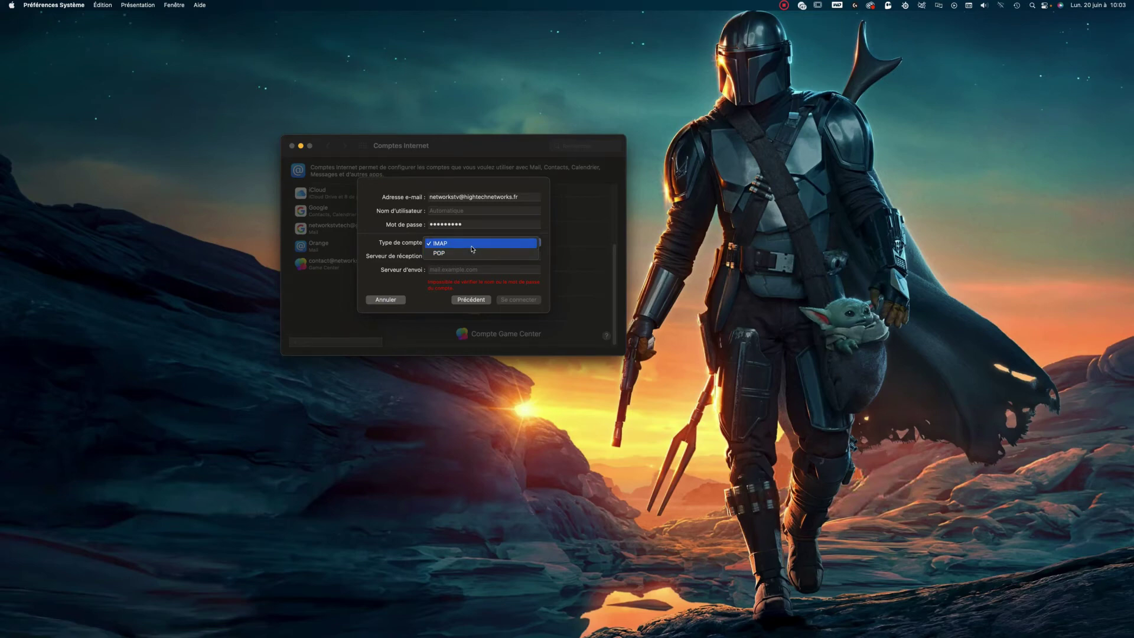
click(473, 246)
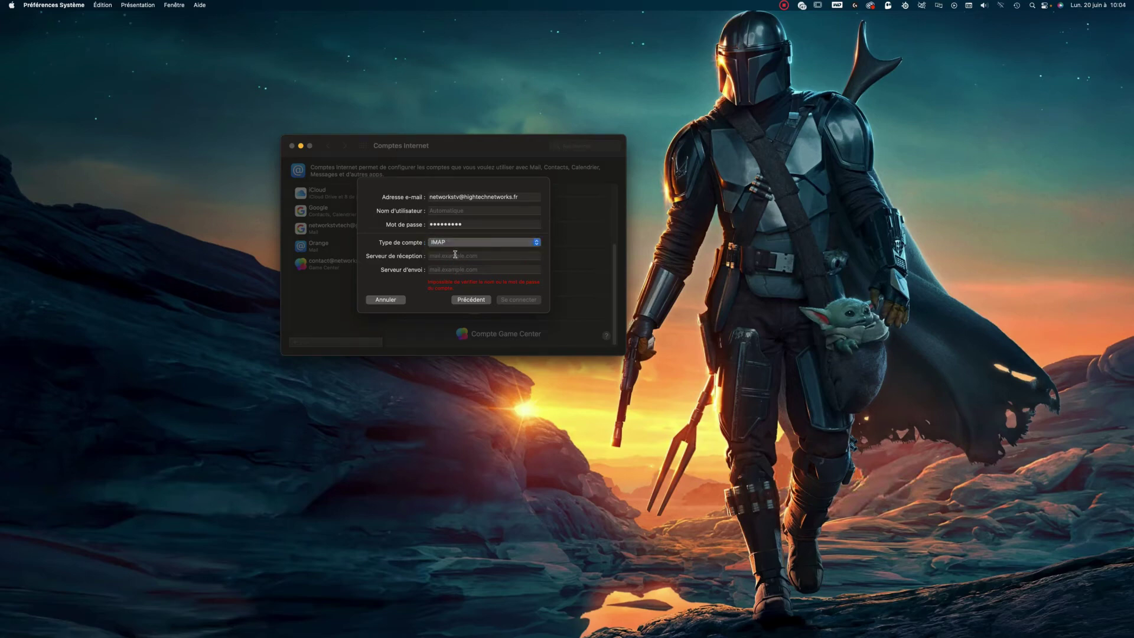
click(455, 254)
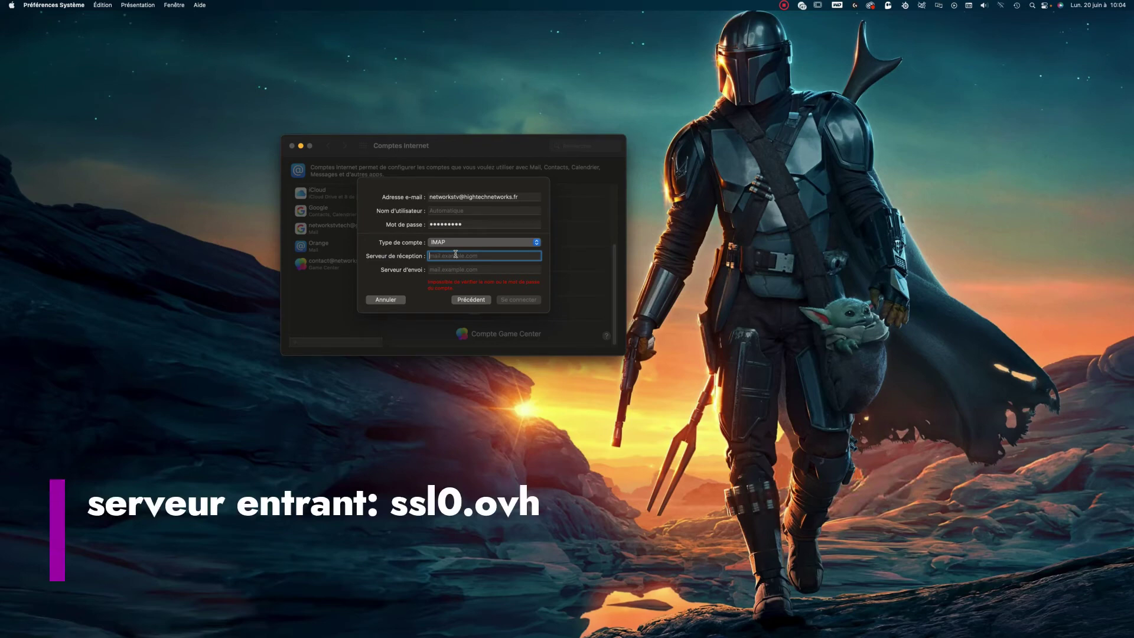
text(ssl0)
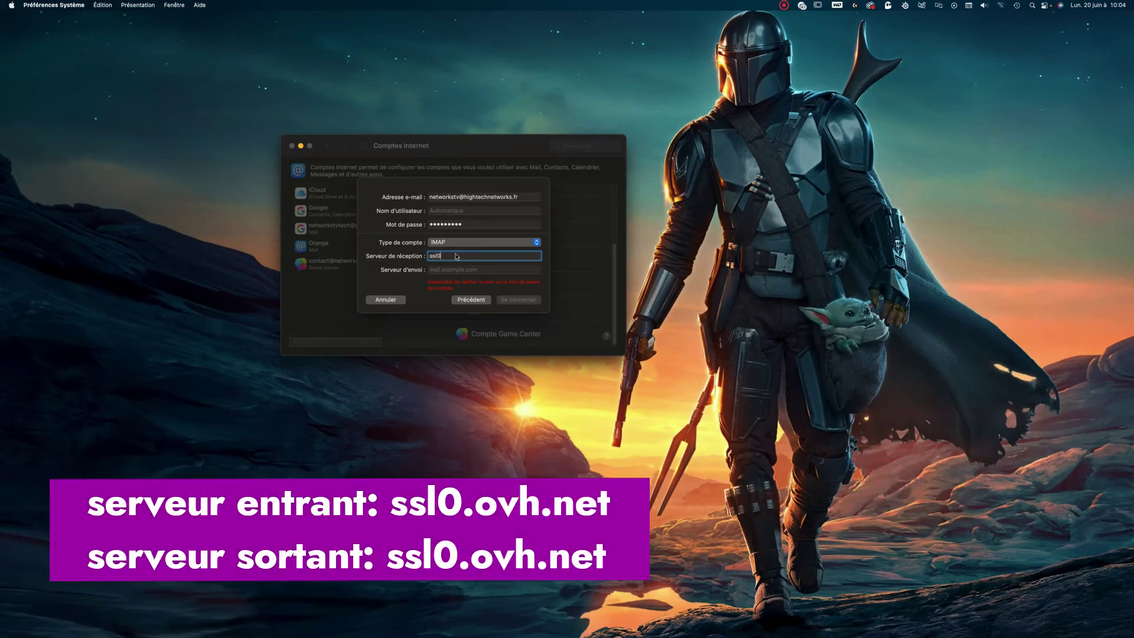
text(.ovh.net)
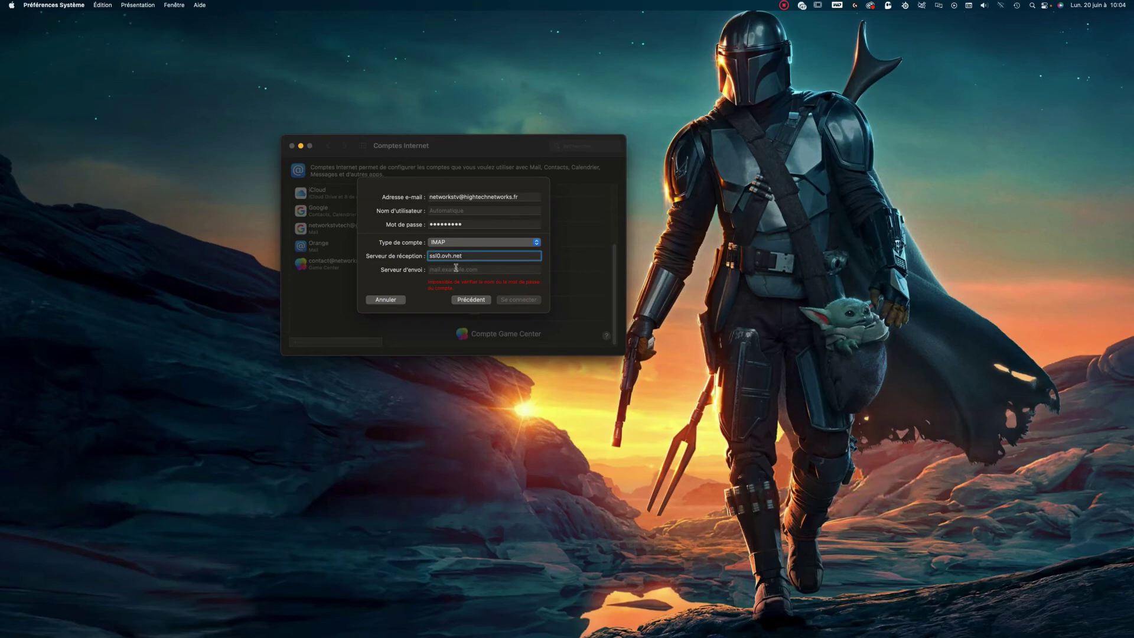
click(456, 270)
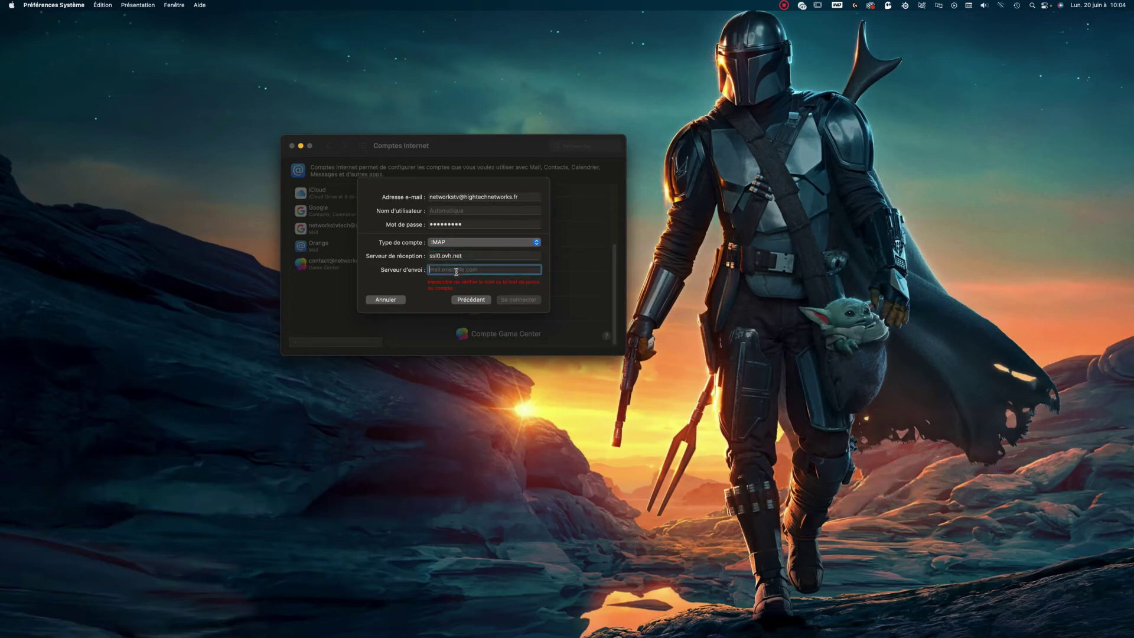
text(ssl0.ovh.net)
click(521, 300)
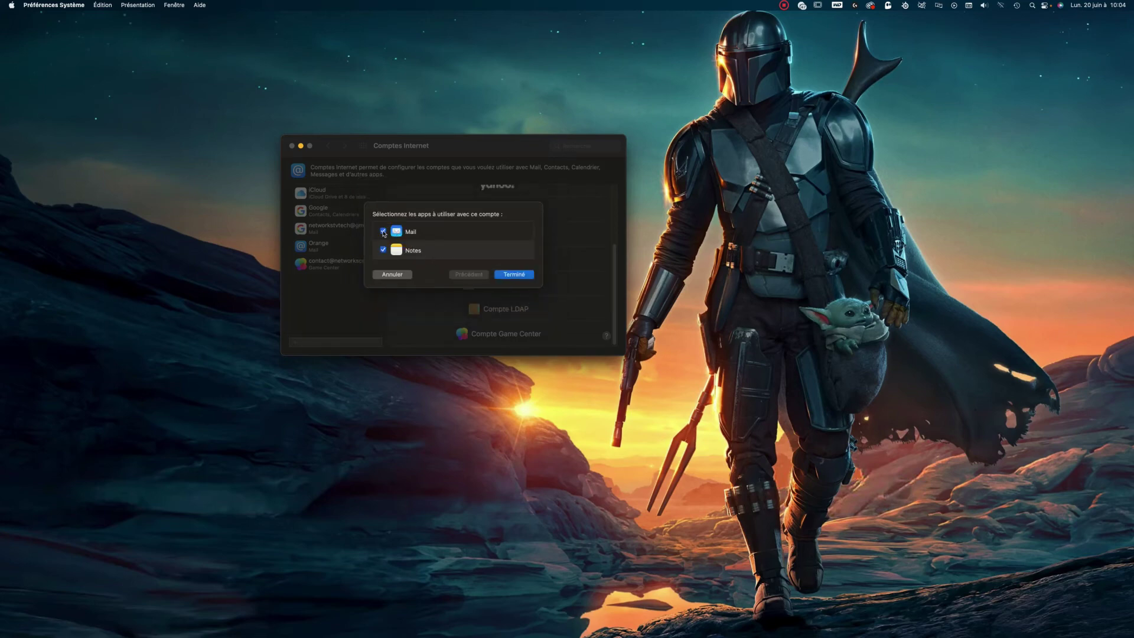
Finish adding the Hightechnetworks account for Mail only and close System Preferences
click(514, 275)
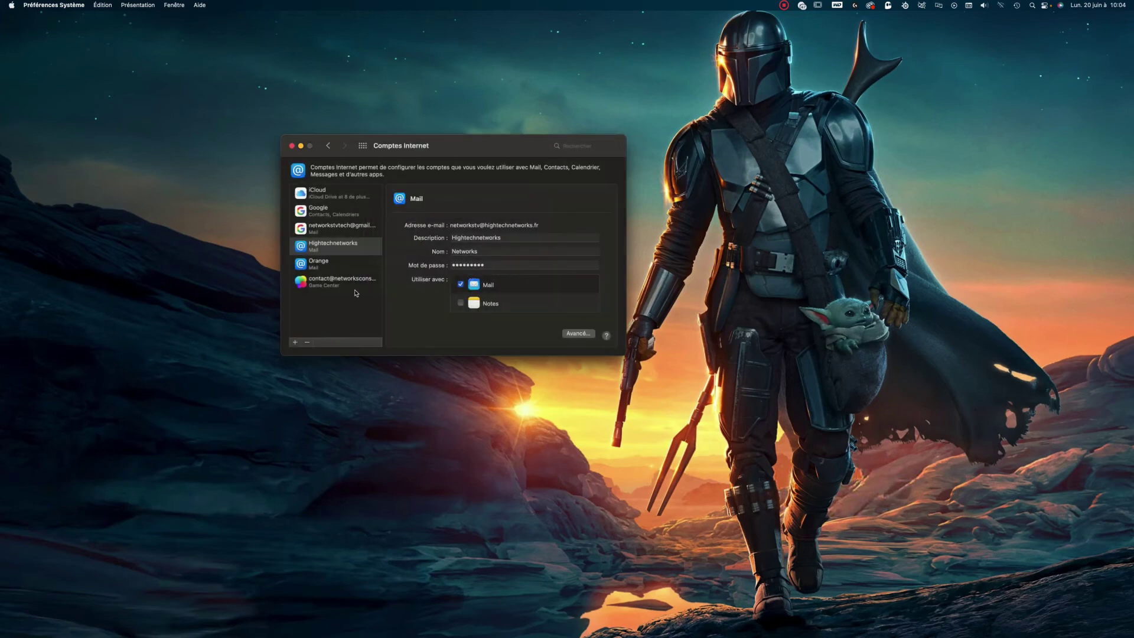
click(292, 146)
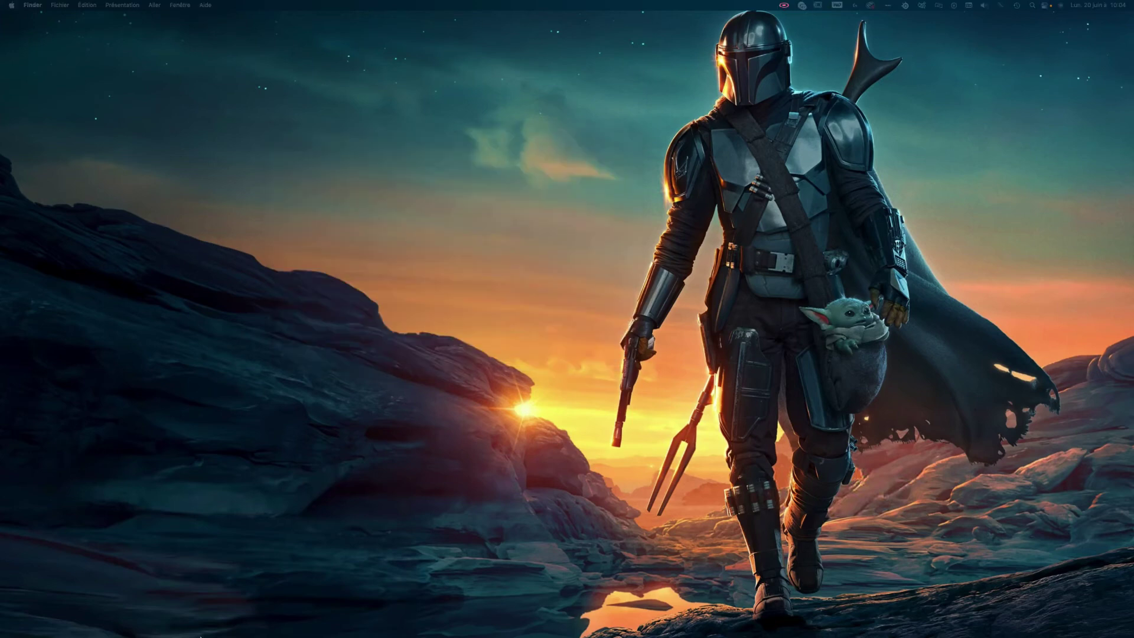
Launch Mail from the Dock and select the Hightechnetworks inbox, briefly glancing at Gmail
mouse_move(236, 633)
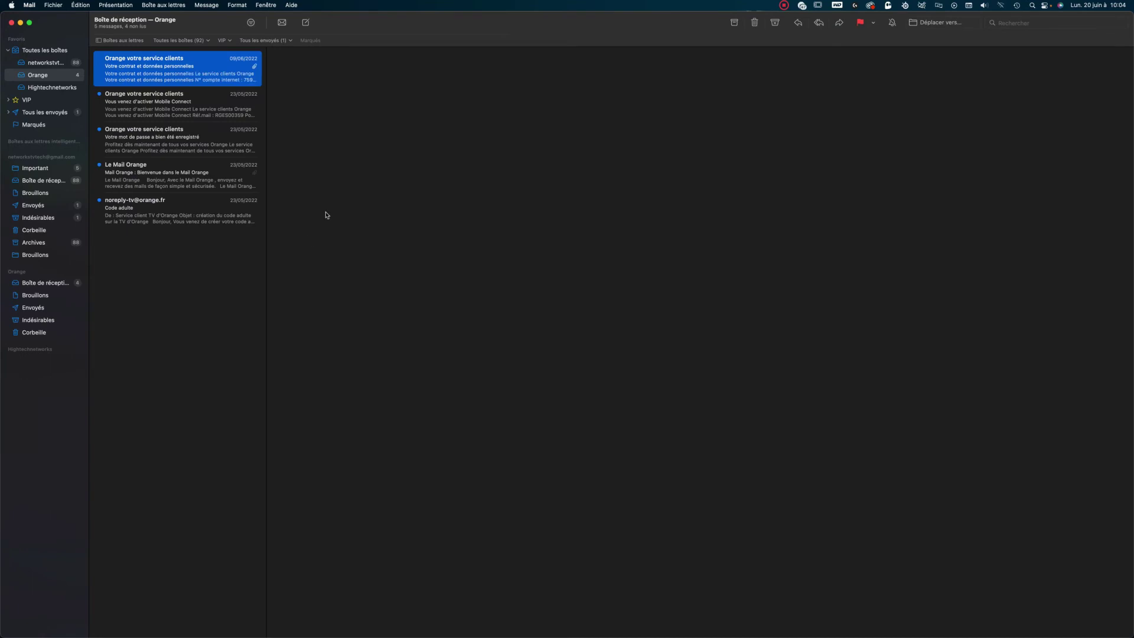
click(42, 89)
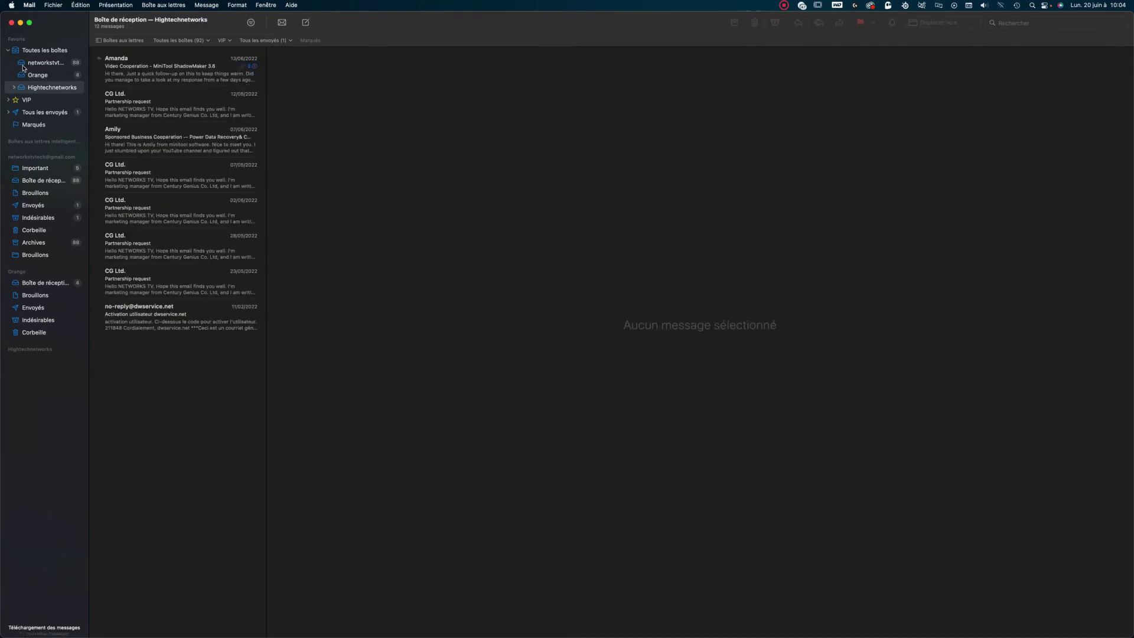
click(14, 87)
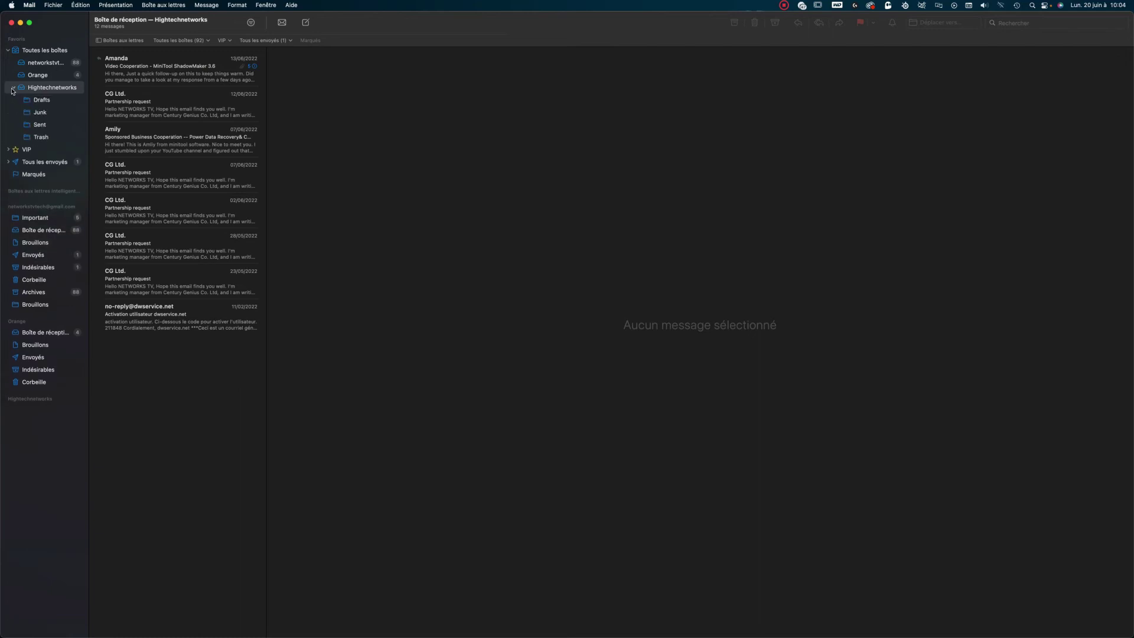
click(39, 66)
click(37, 90)
Show the Hightechnetworks section's mailboxes and open its 12-message Boîte de réception
click(79, 399)
click(7, 410)
click(42, 414)
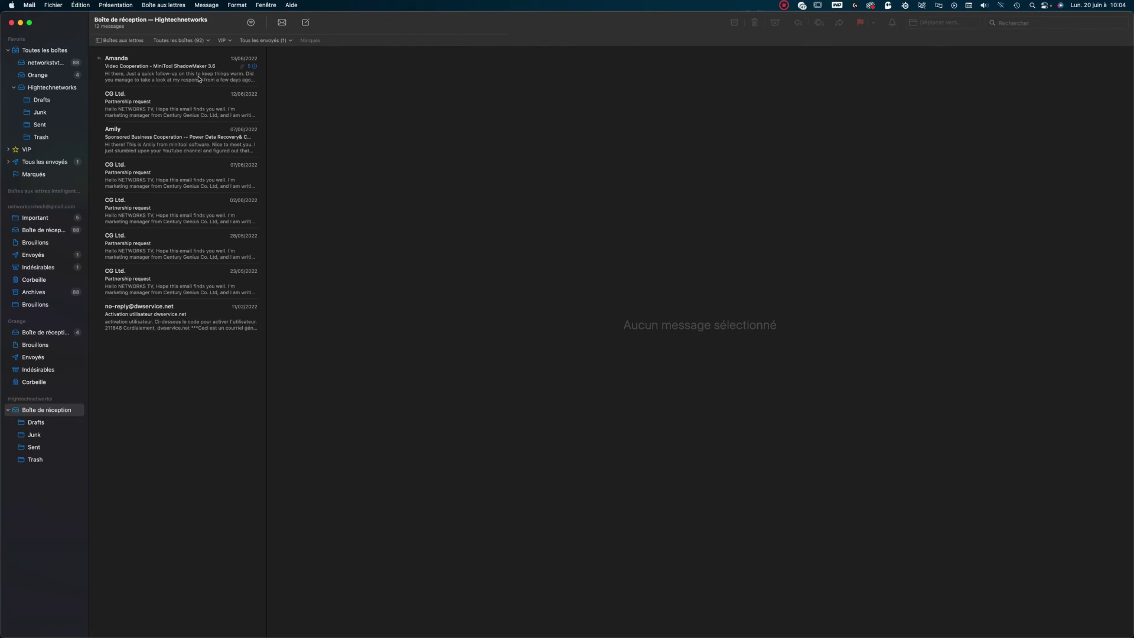
Check the sender in a new message, discard it, and quit Mail
click(304, 23)
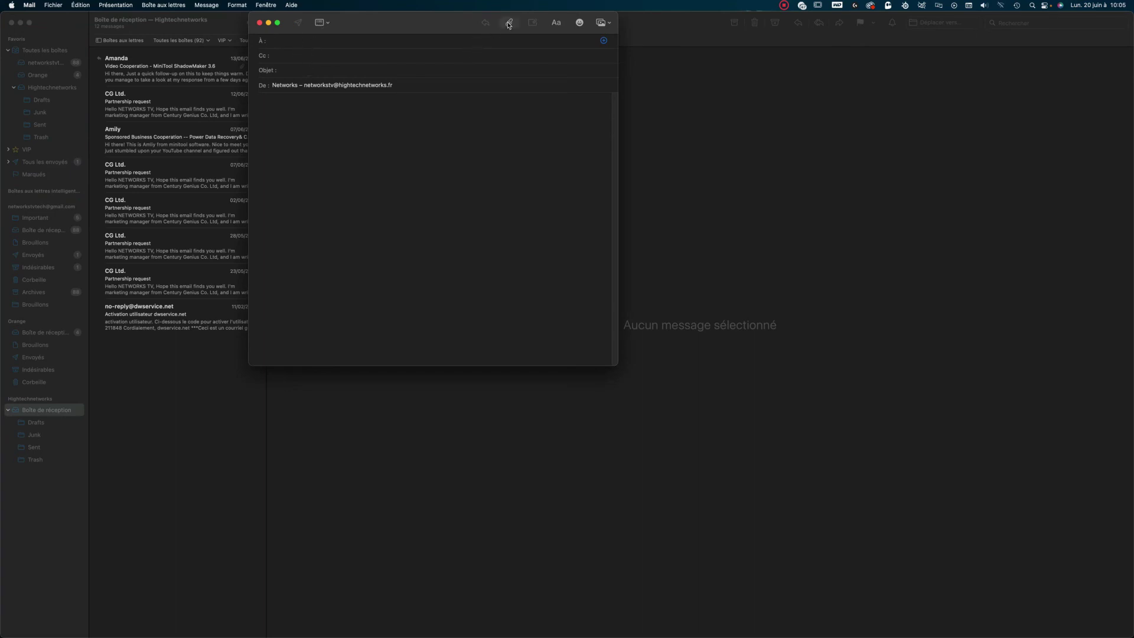
click(260, 24)
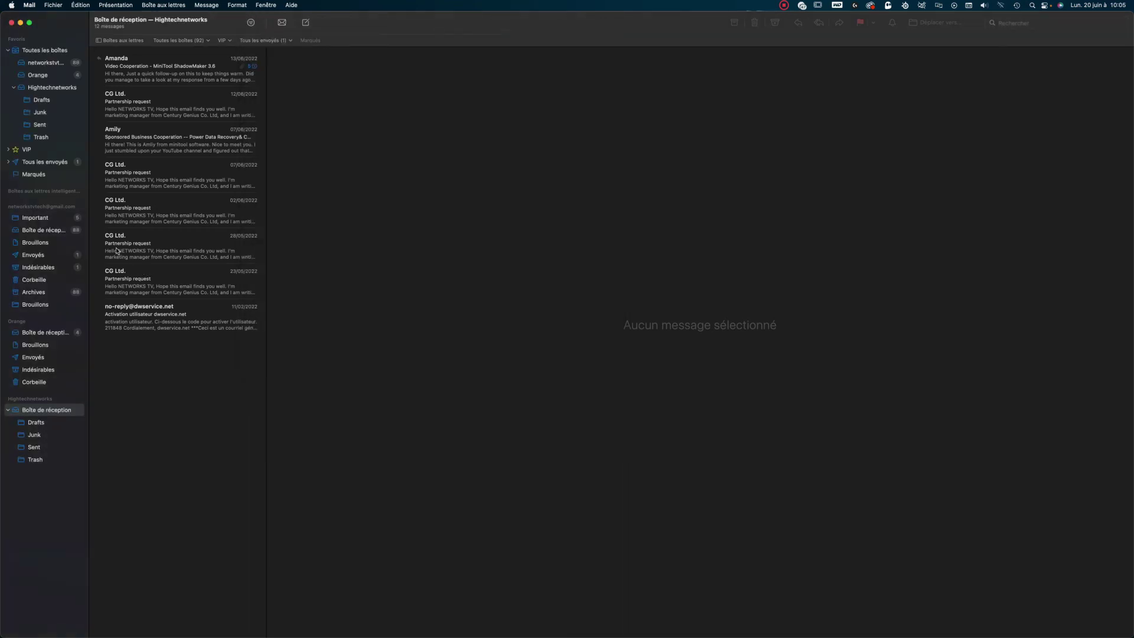
click(30, 4)
click(57, 122)
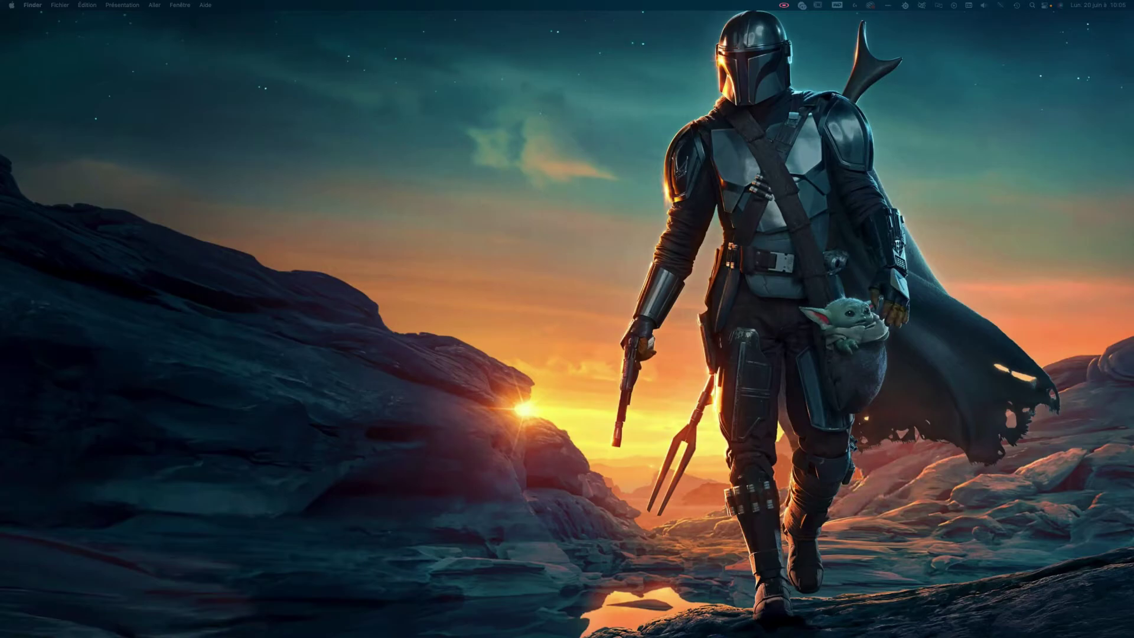